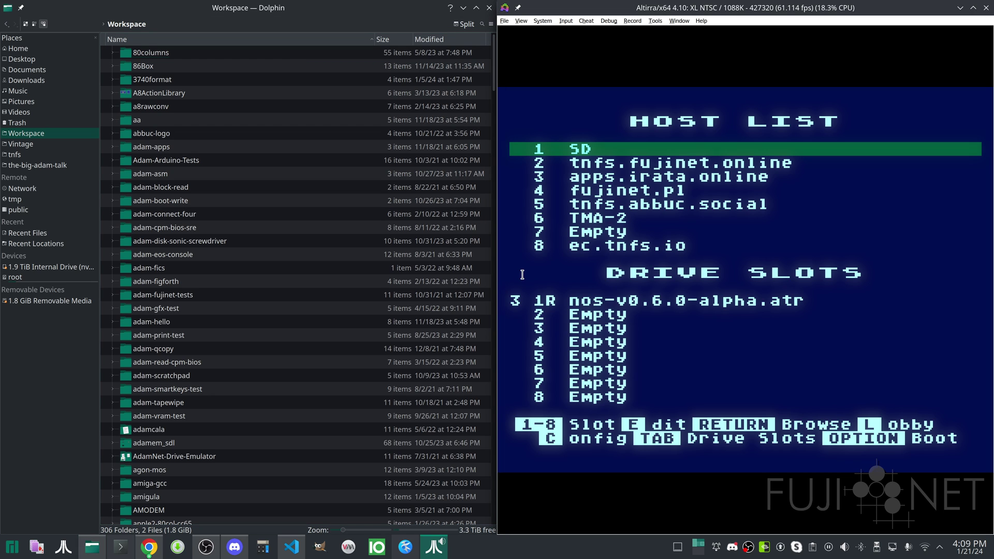
Browse host apps.irata.online into the Atari_8-bit/DOS folder
key("Down")
key("Down")
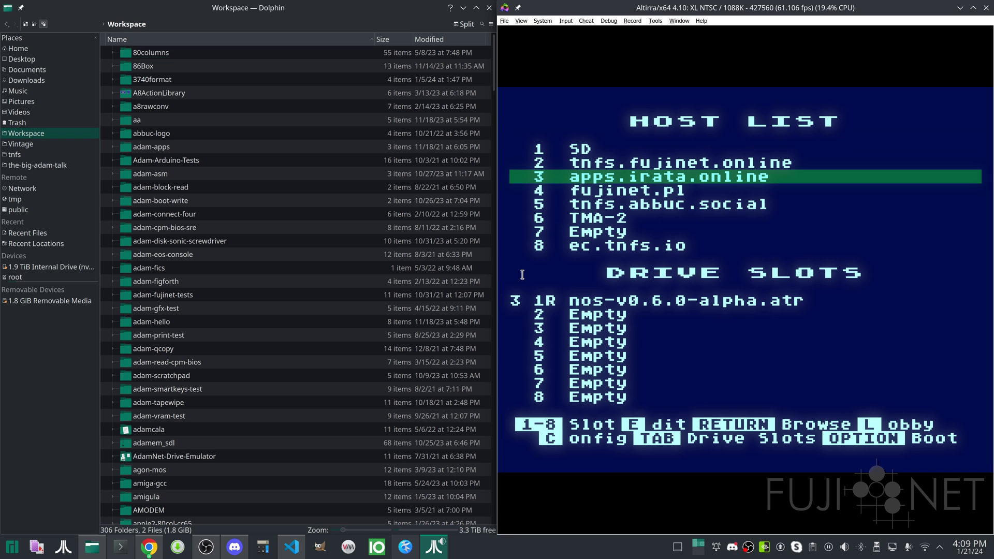
key("Return")
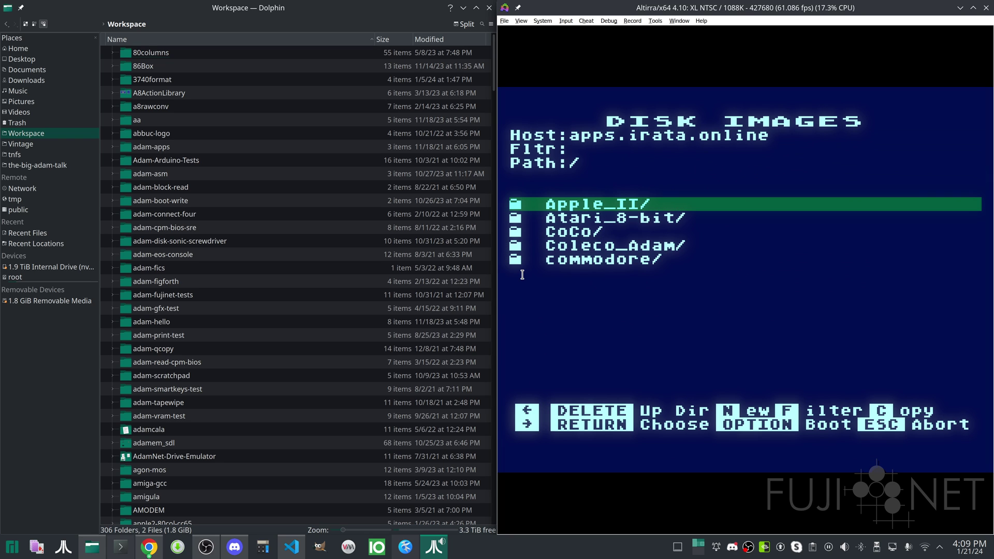
key("Down")
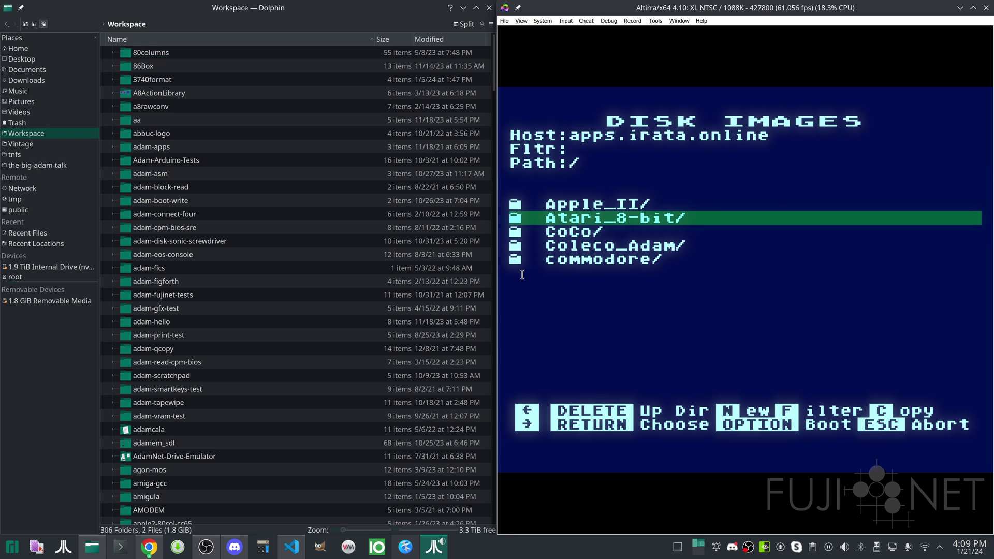
key("Return")
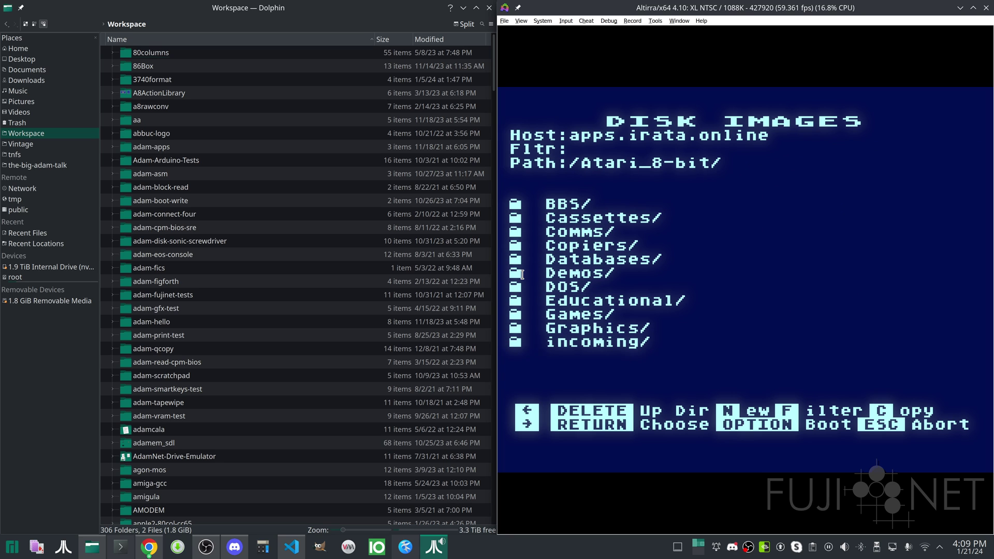
key("Down")
key("Down")
key("Down")
key("Down")
key("Down")
key("Down")
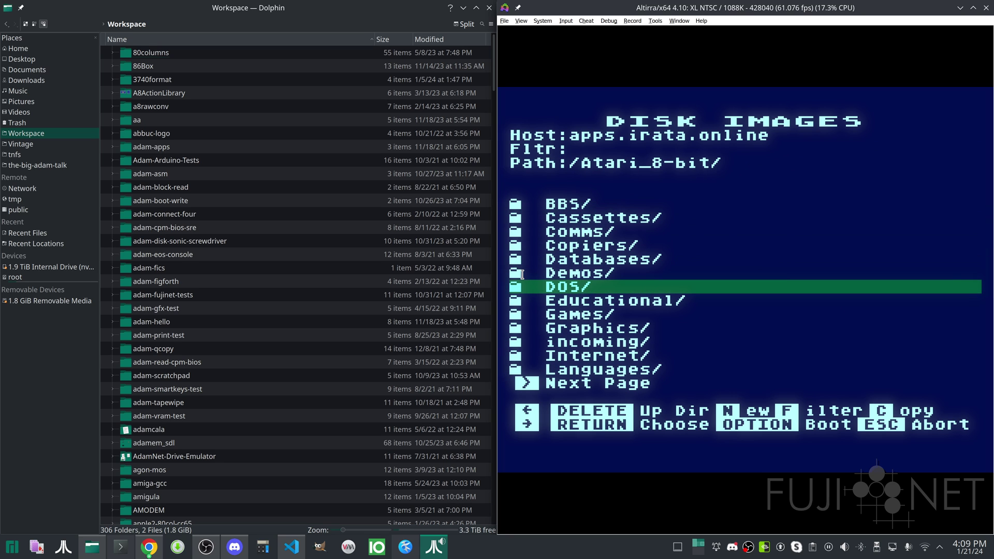
key("Return")
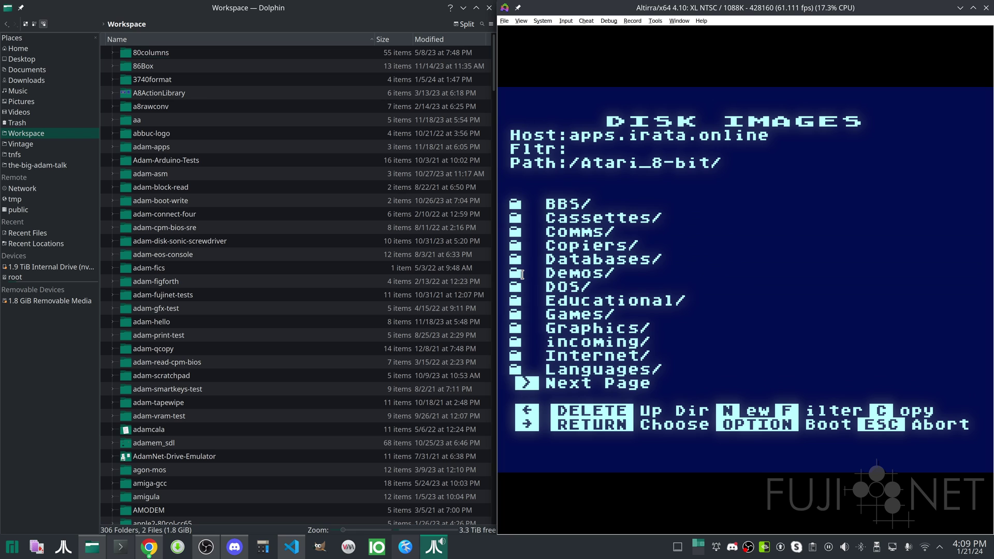
Mount nos-v0.6.0-alpha.atr in drive slot 1 and return to the host list
key("Down")
key("Down")
key("Down")
key("Down")
key("Down")
key("Down")
key("Down")
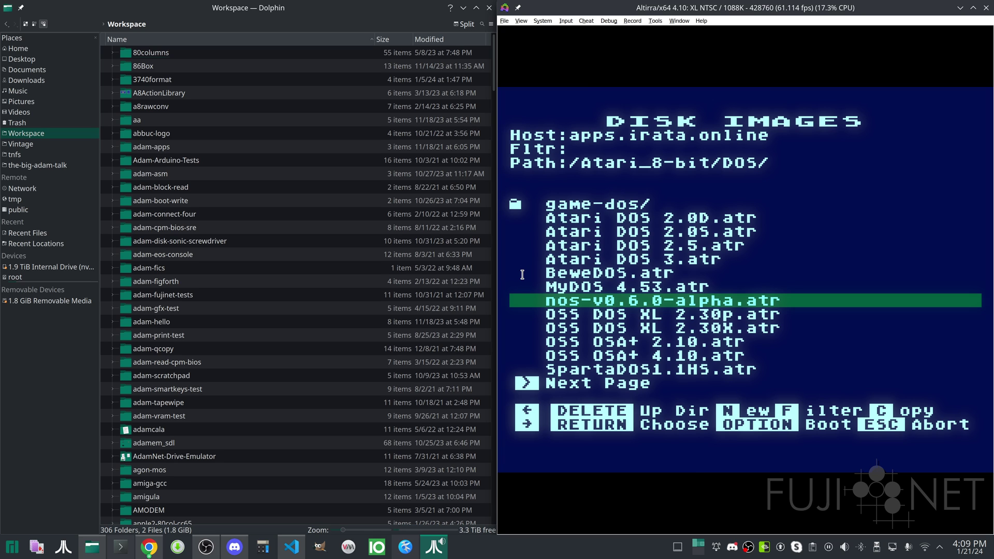
key("Return")
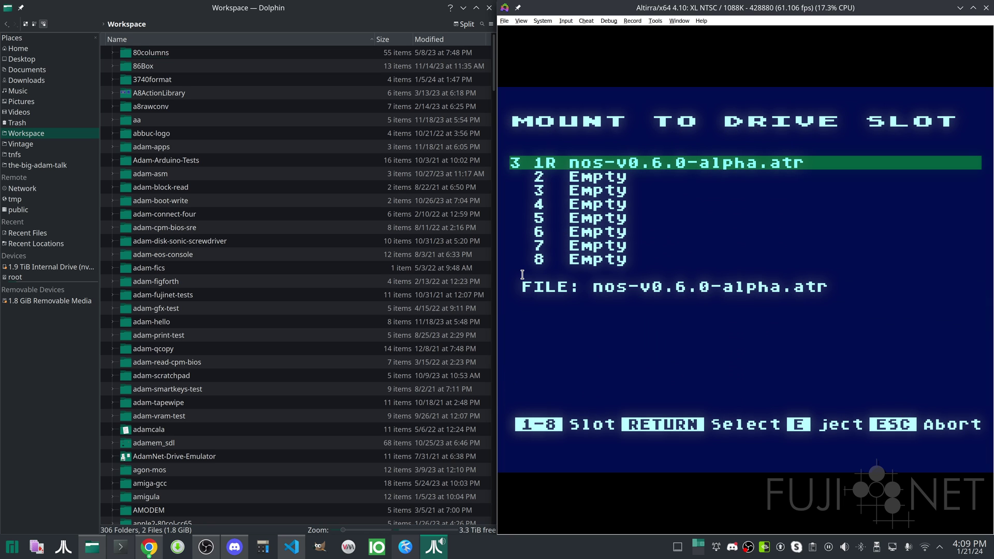
key("Return")
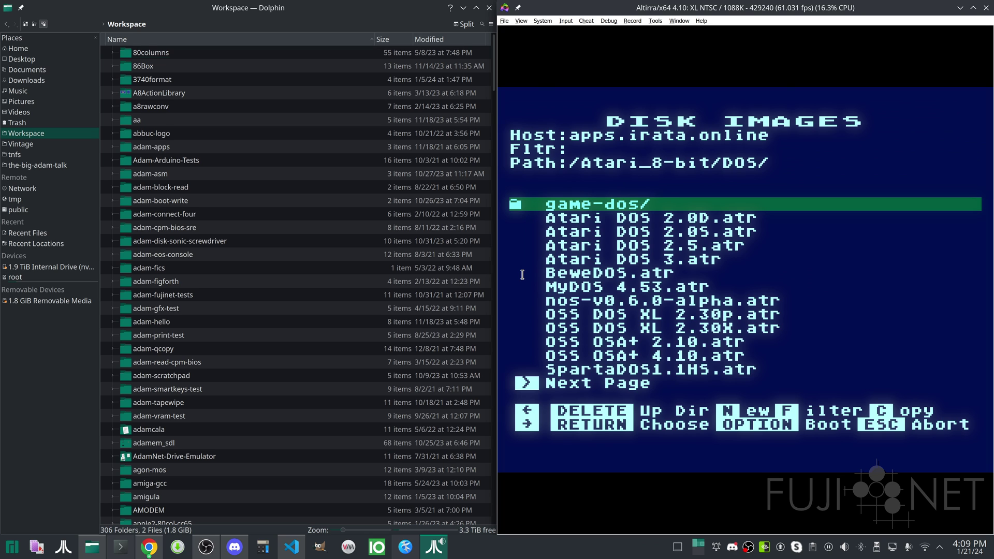
key("Escape")
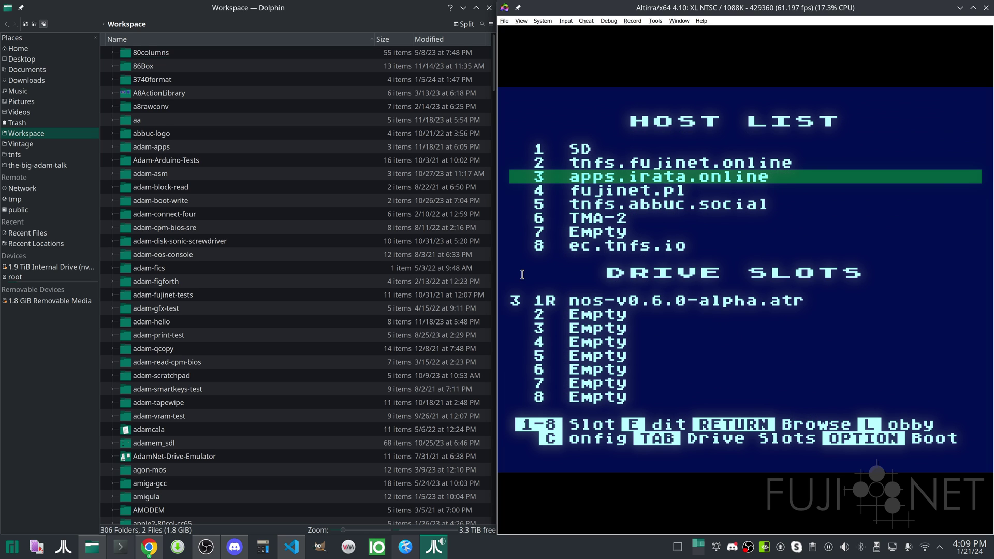
Boot the Atari from the mounted NOS disk into the Action! editor
key("F4")
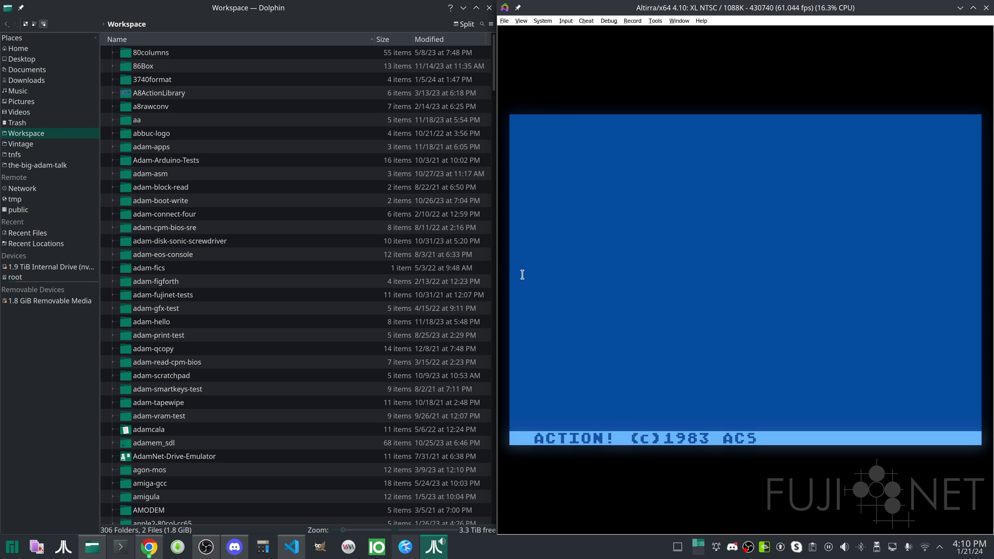
Exit Action! to the NOS N1: prompt with the monitor's D command
key("ctrl+shift+m")
type("a")
key("BackSpace")
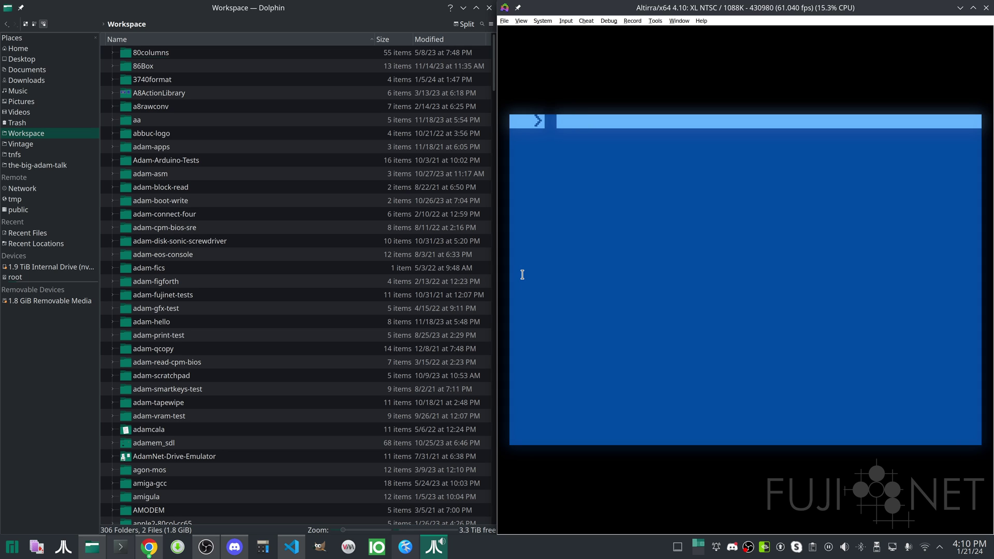
type("D")
key("Return")
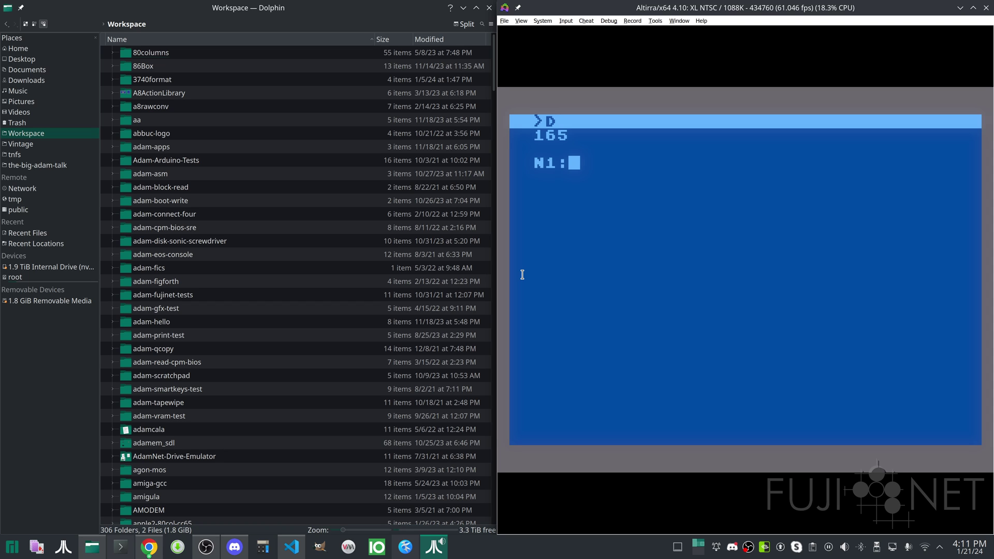
Run HELP at the N1: prompt to list topics, then enter HELP NOS
type("DIR")
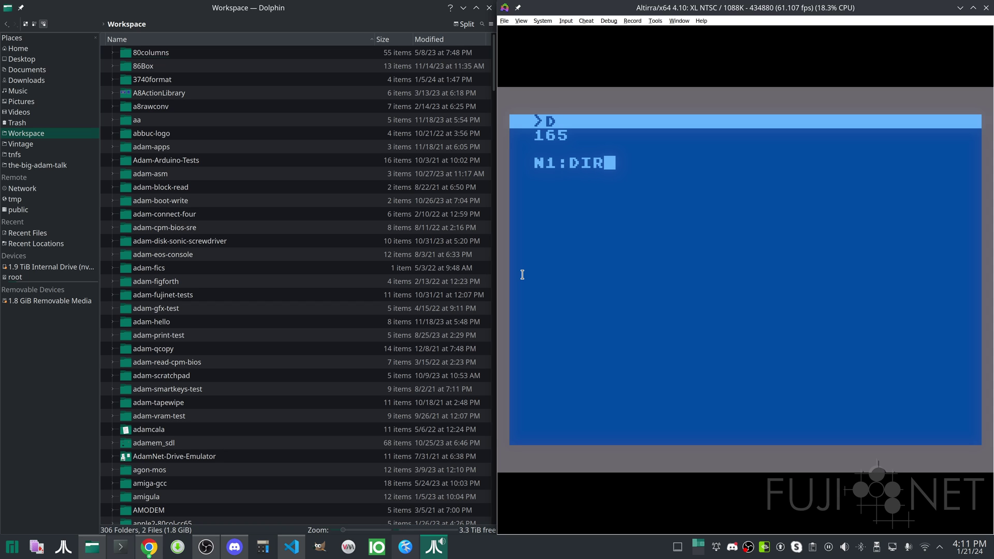
key("BackSpace")
key("BackSpace")
key("BackSpace")
type("HELP")
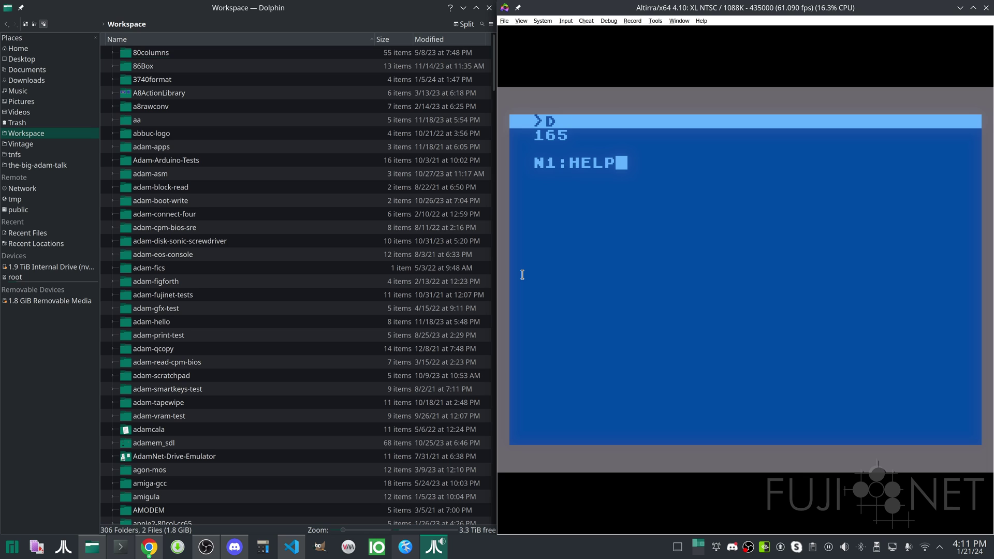
key("Return")
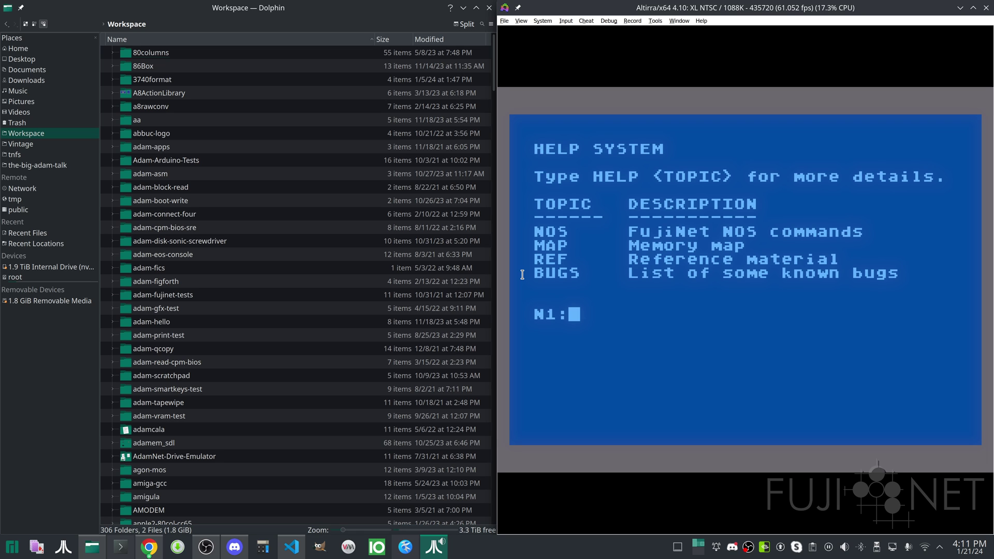
type("HELP NOS")
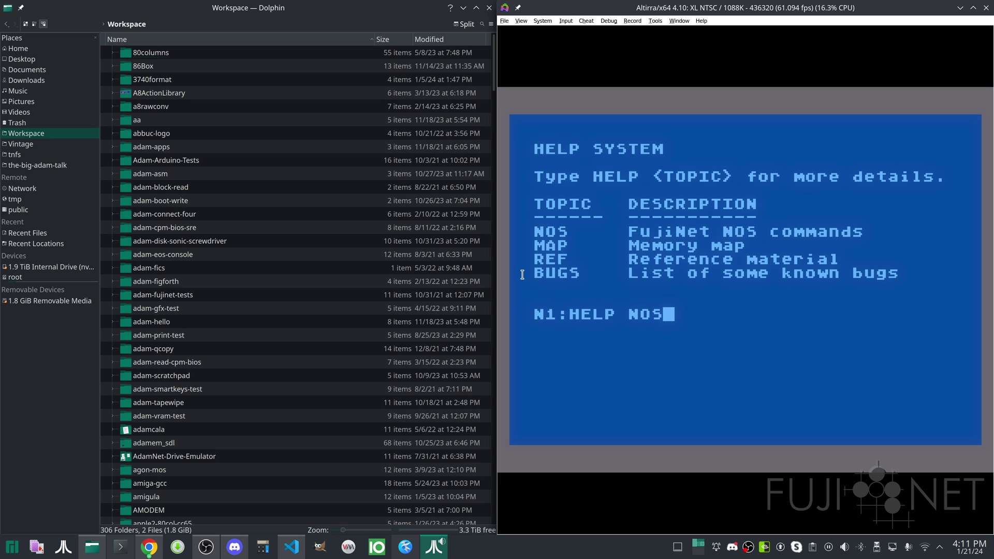
Run HELP NOS to show the NOS command descriptions, then type HELP NOS/
key("Return")
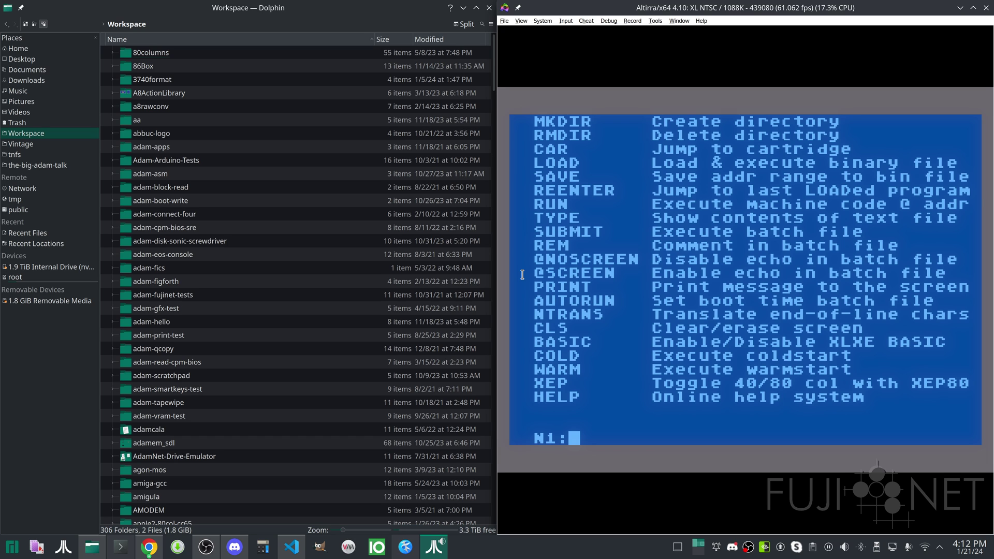
type("HELP ")
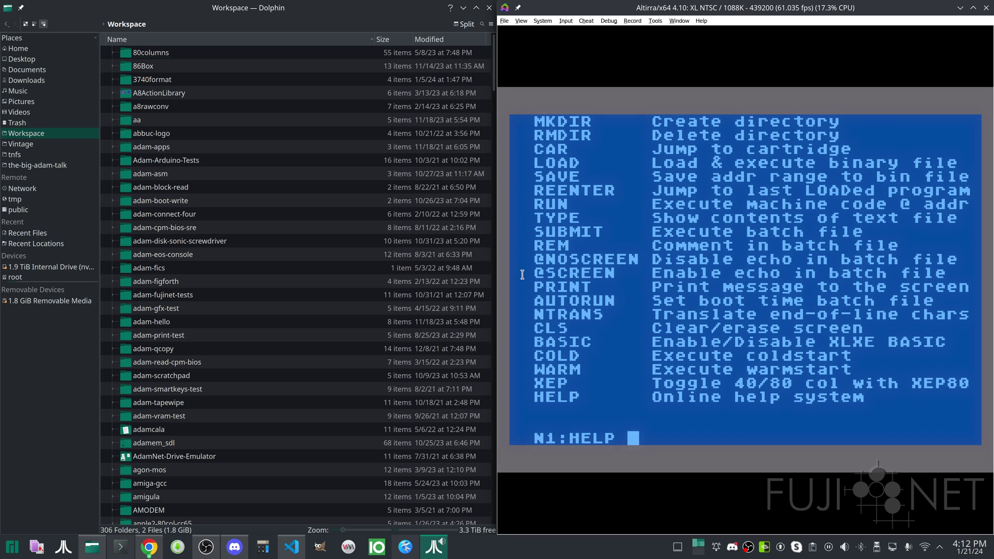
type("NOS")
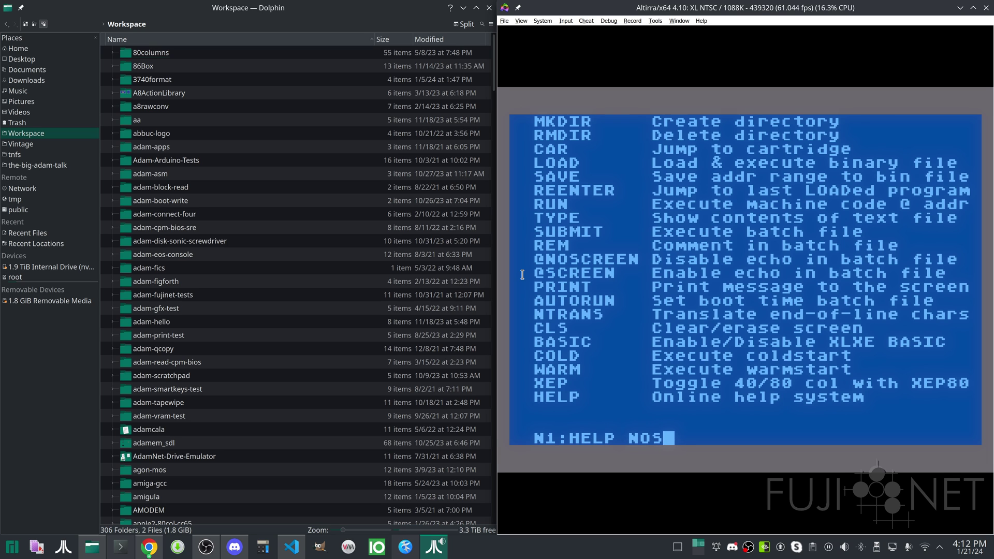
type("/")
Show the BASIC command help with HELP NOS/BASIC, then list the help topics again
type("BASIC")
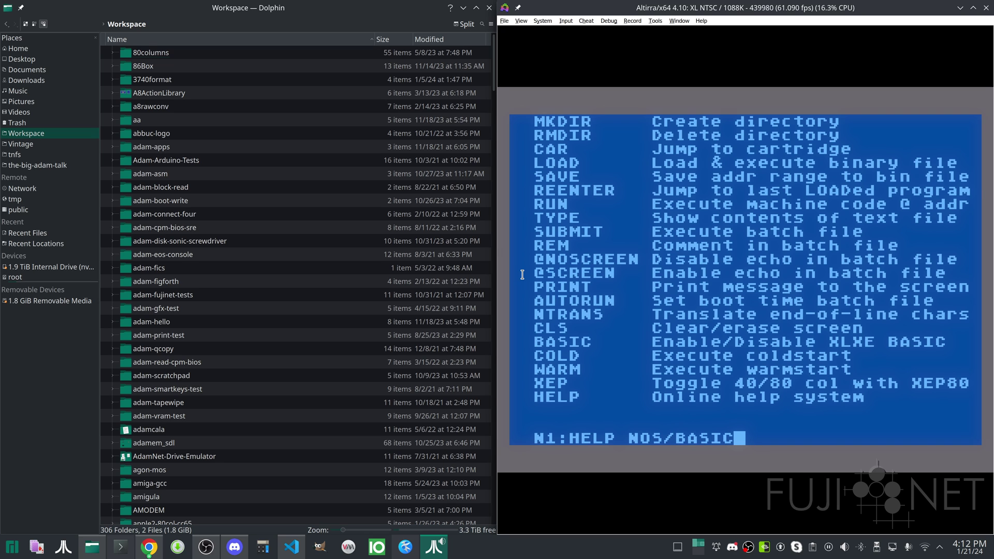
key("Return")
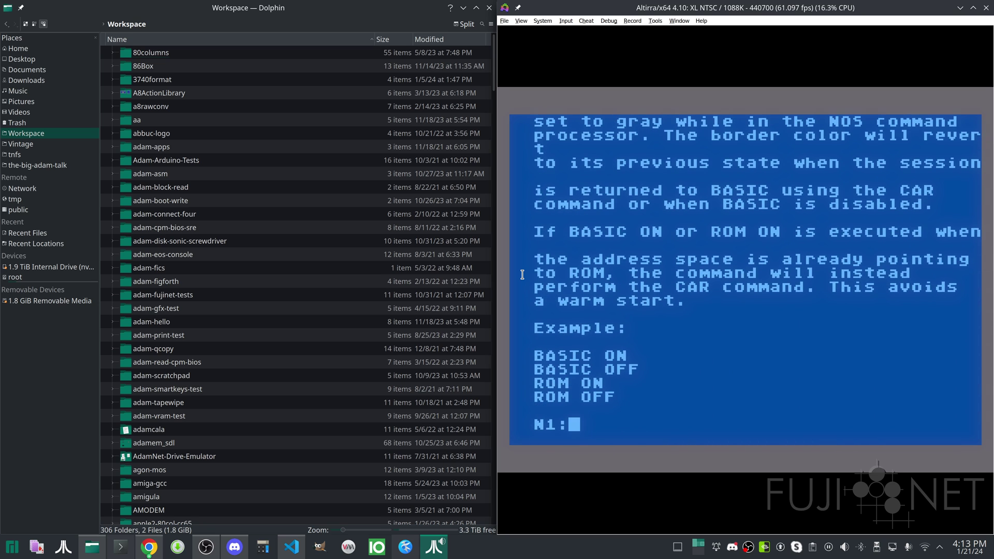
type("HEK")
key("BackSpace")
type("LP")
key("Return")
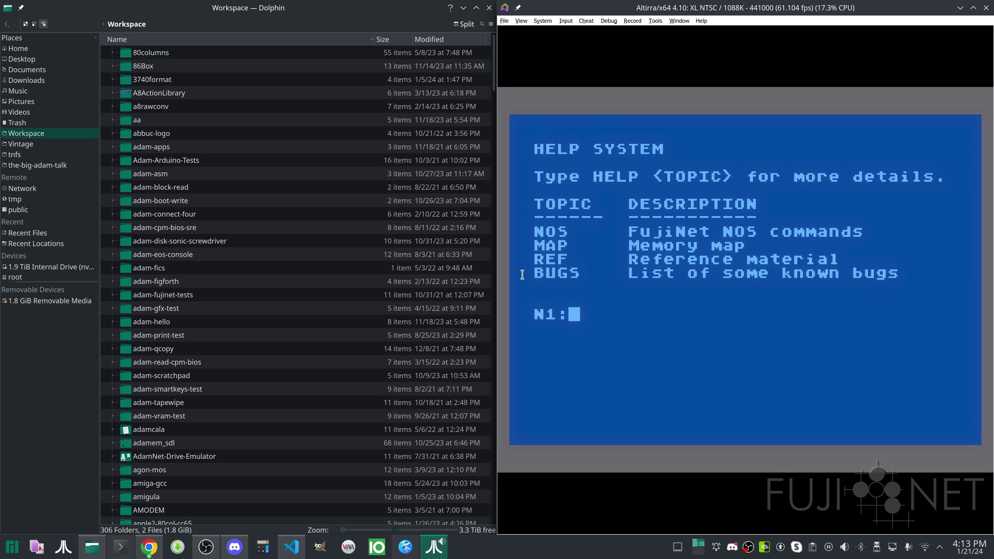
Display the memory map help with HELP MAP
type("MAN")
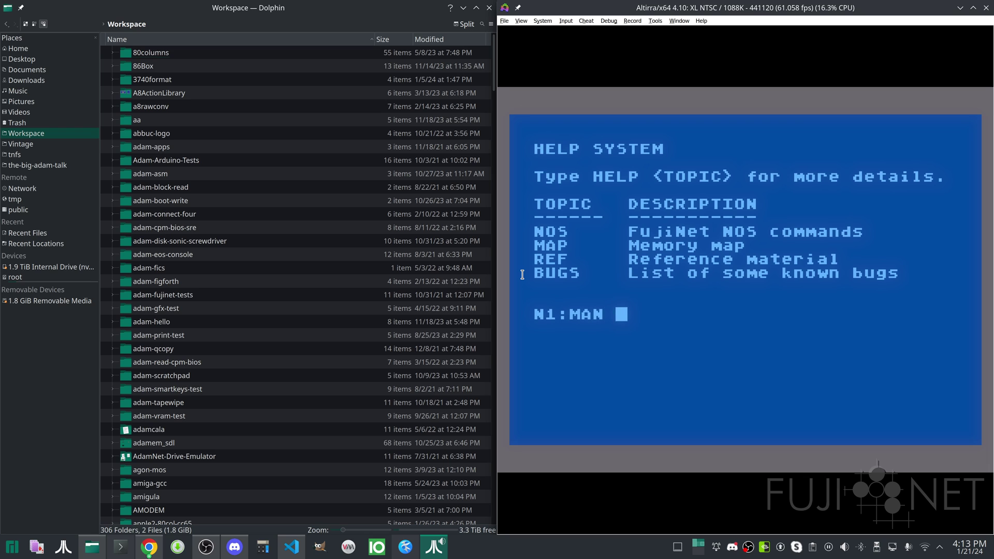
key("BackSpace")
key("BackSpace")
key("BackSpace")
key("BackSpace")
type("HELP MAP")
key("Return")
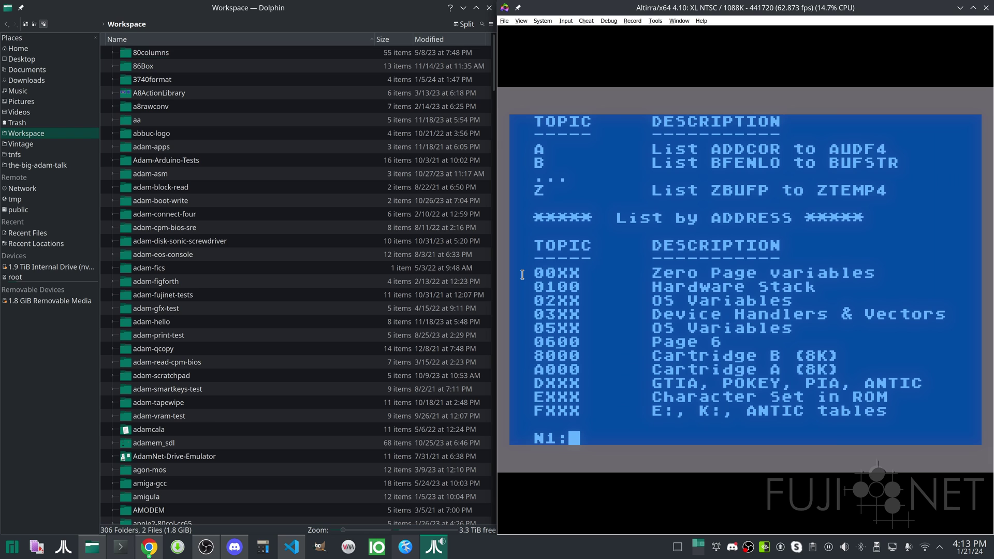
Show the HELP REF topics, then the HELP REF/ATASCII character code table
type("HELP REF")
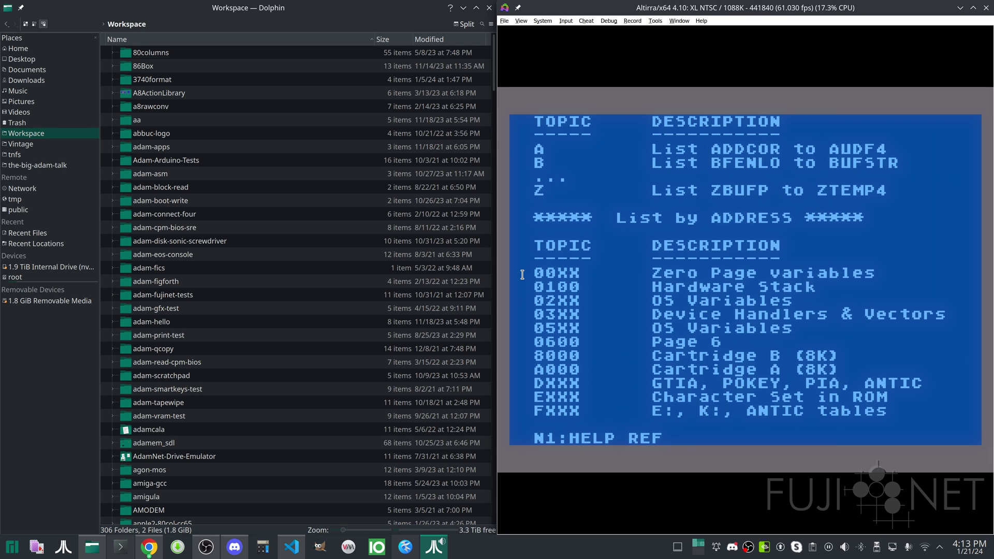
key("Return")
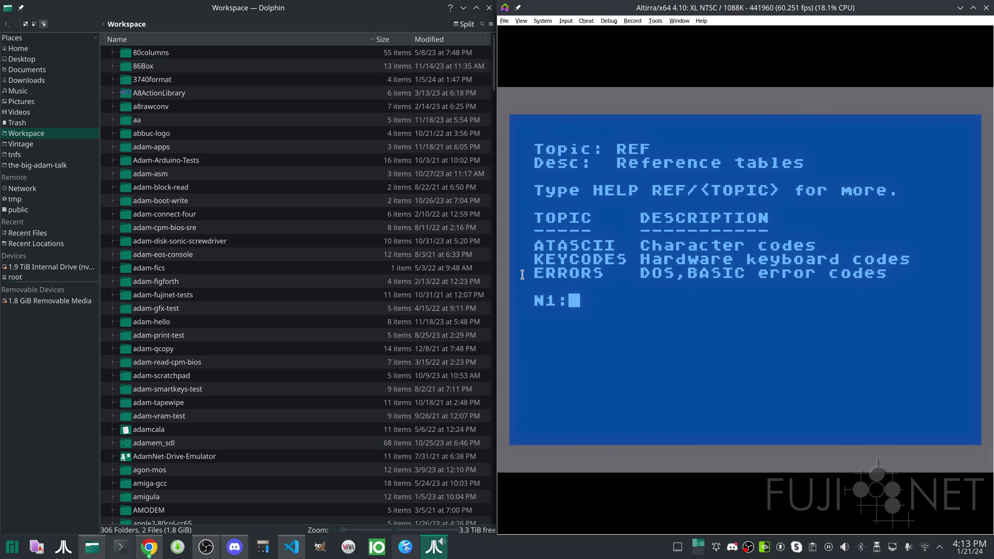
type("HELP ")
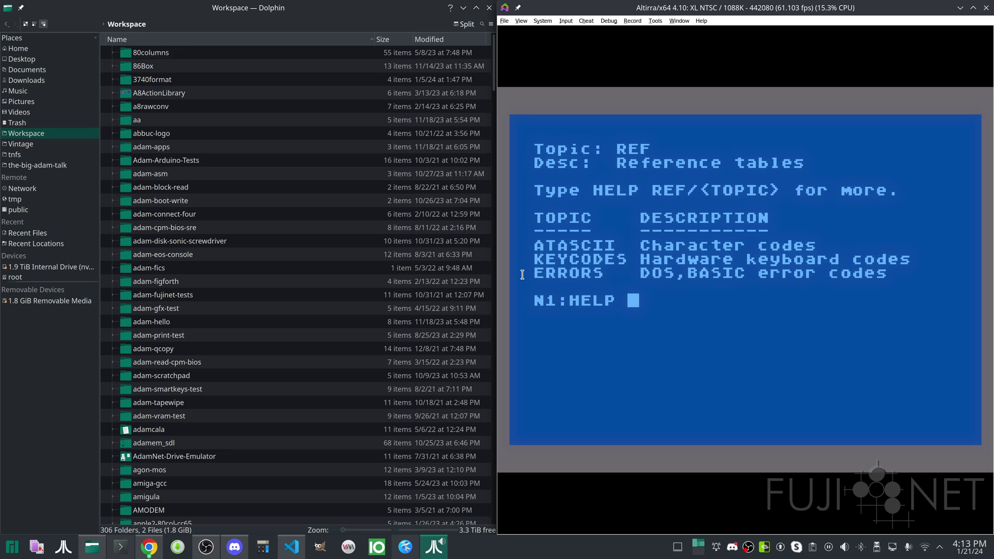
type("REF/ATASCII")
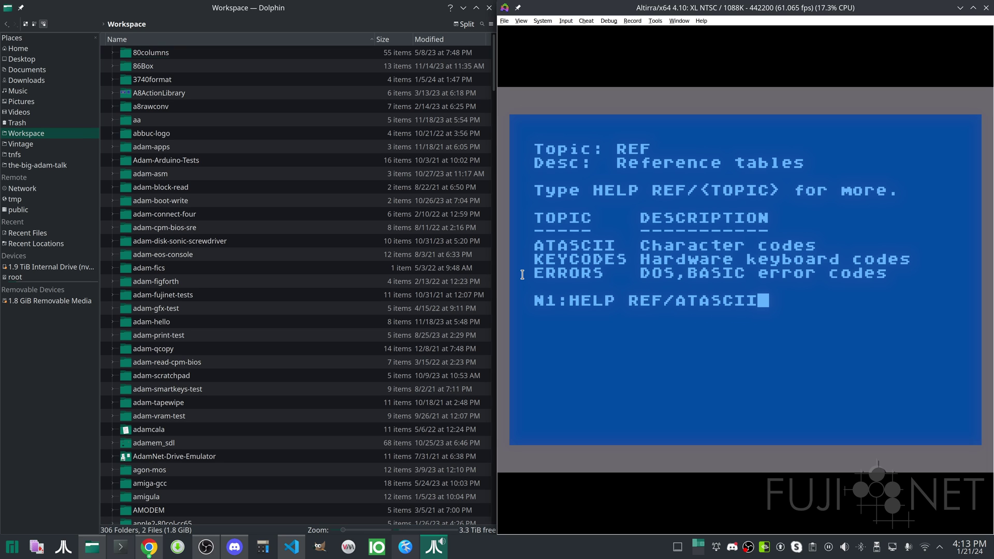
key("Return")
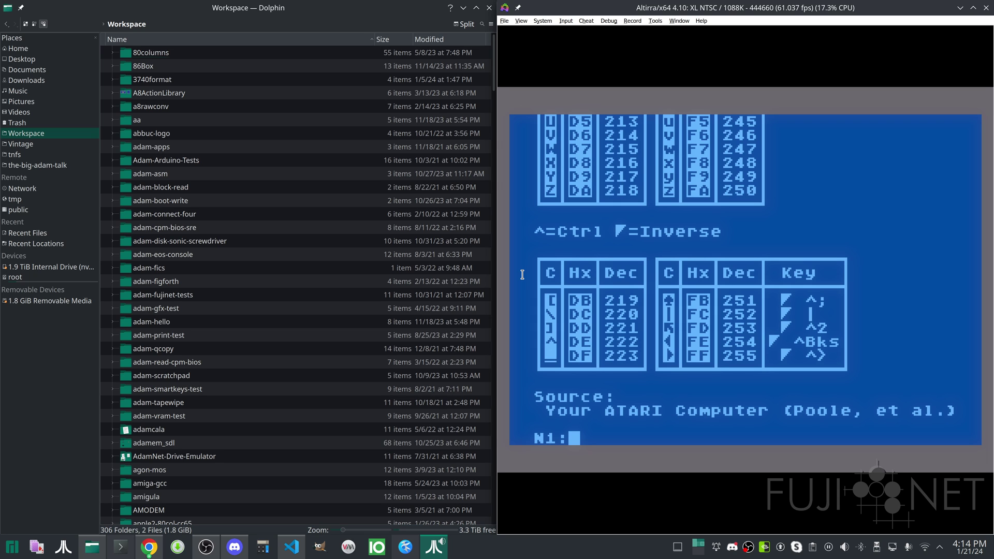
Run DIR on N1:, which only prints 165
type("DIR")
key("Return")
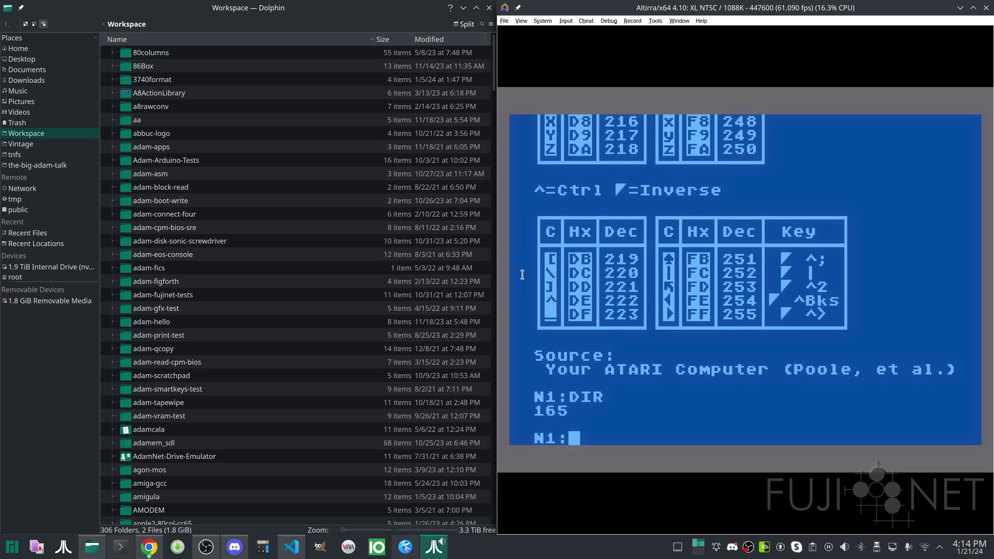
Change N1: to TNFS://TMA-2/ and list its folders and files with DIR
type("CD TNFS")
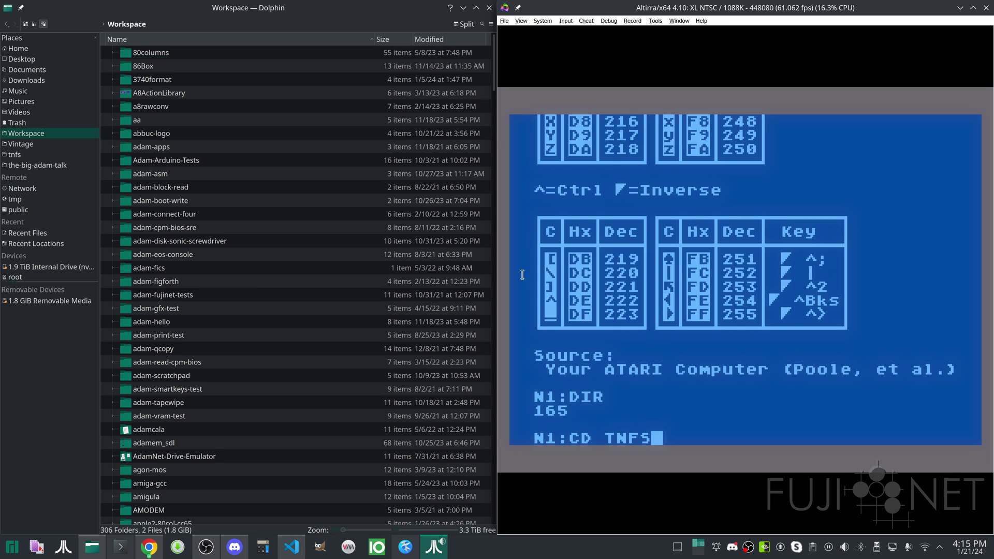
type("://TMA-2")
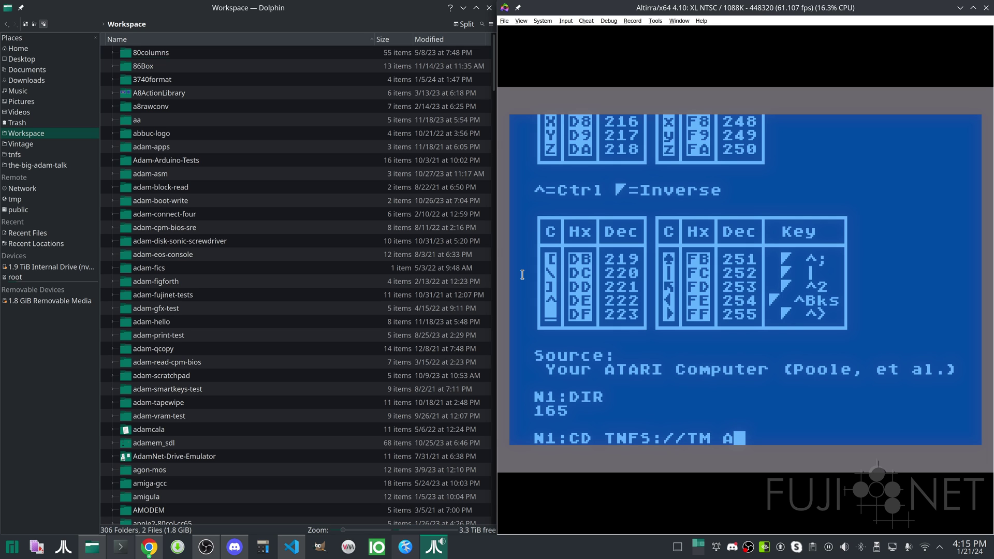
type("/")
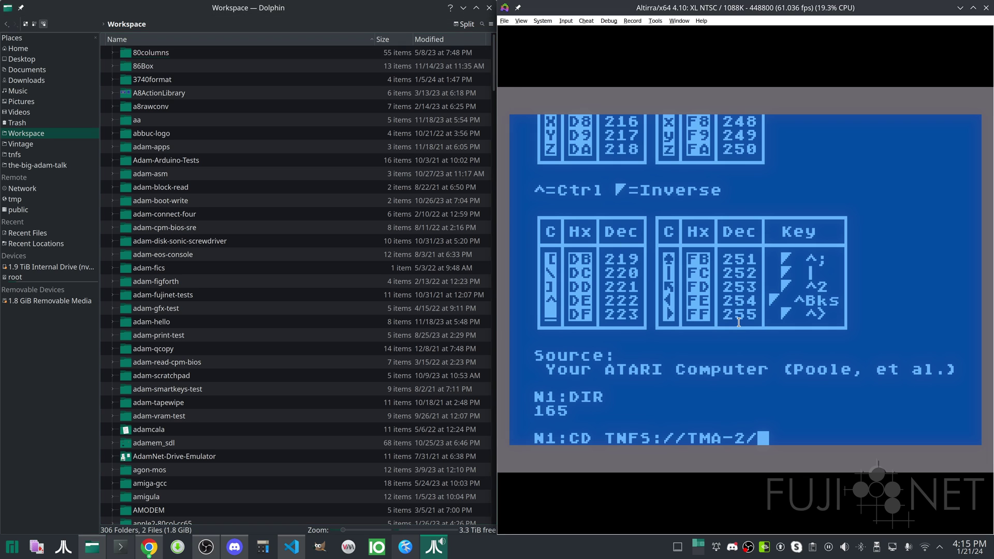
key("Return")
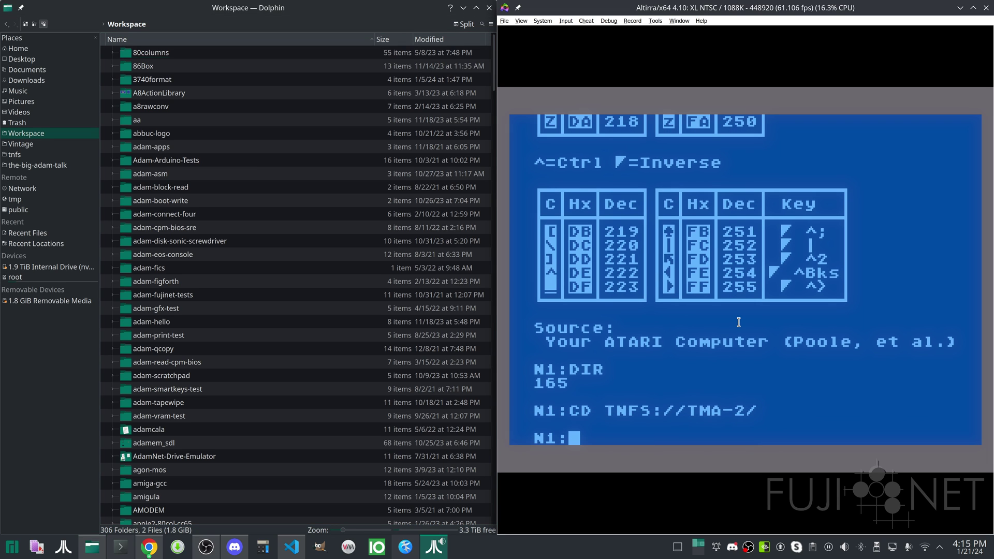
type("DIR")
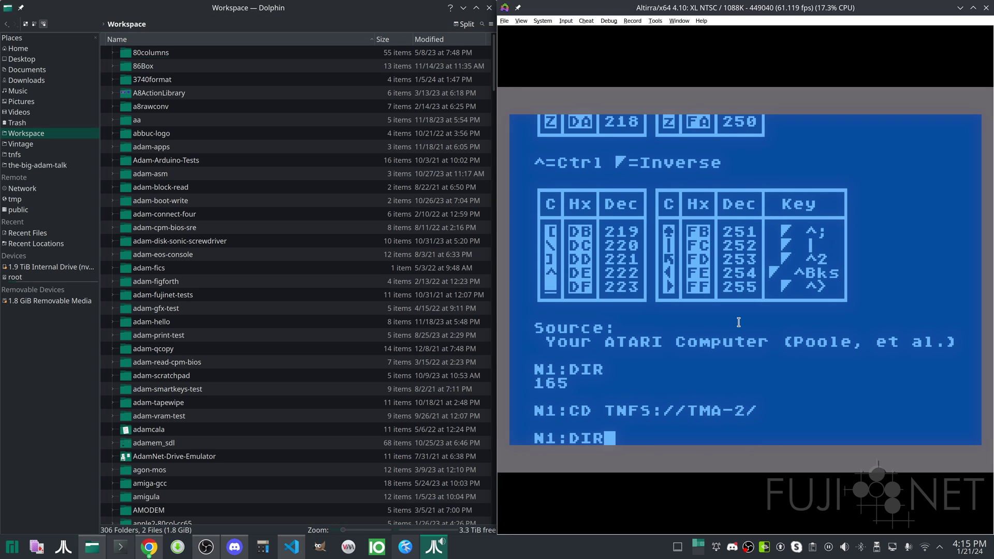
key("Return")
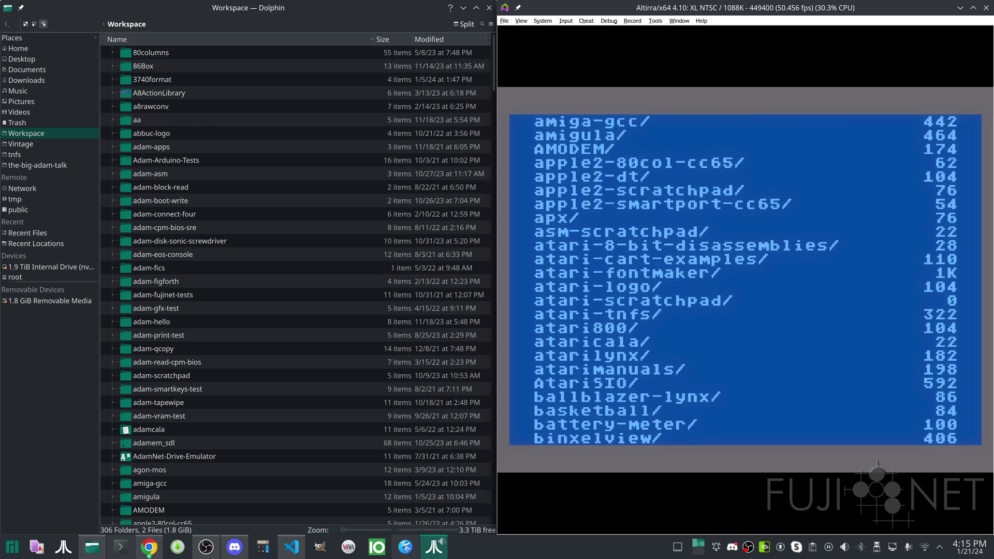
scroll(299, 324, "down", 20)
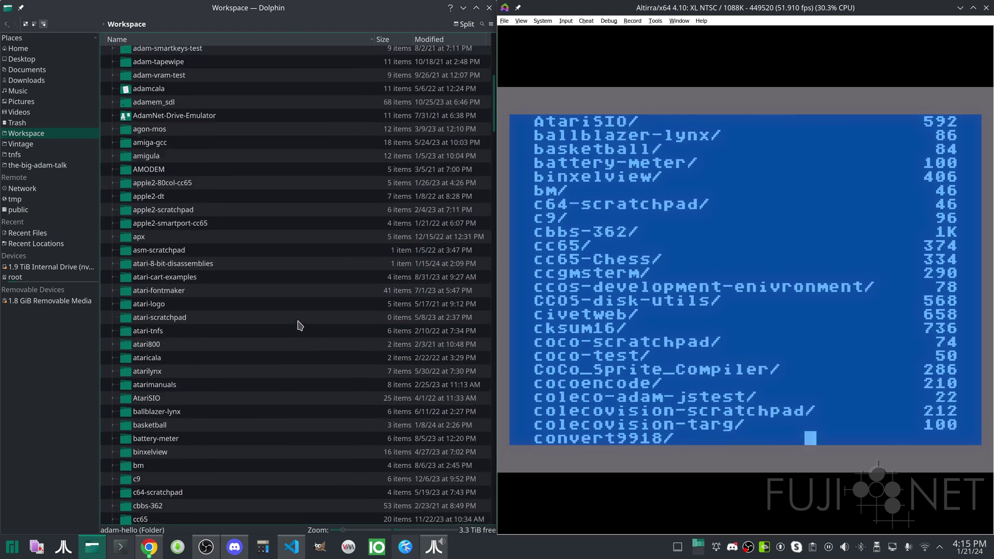
scroll(301, 325, "down", 9)
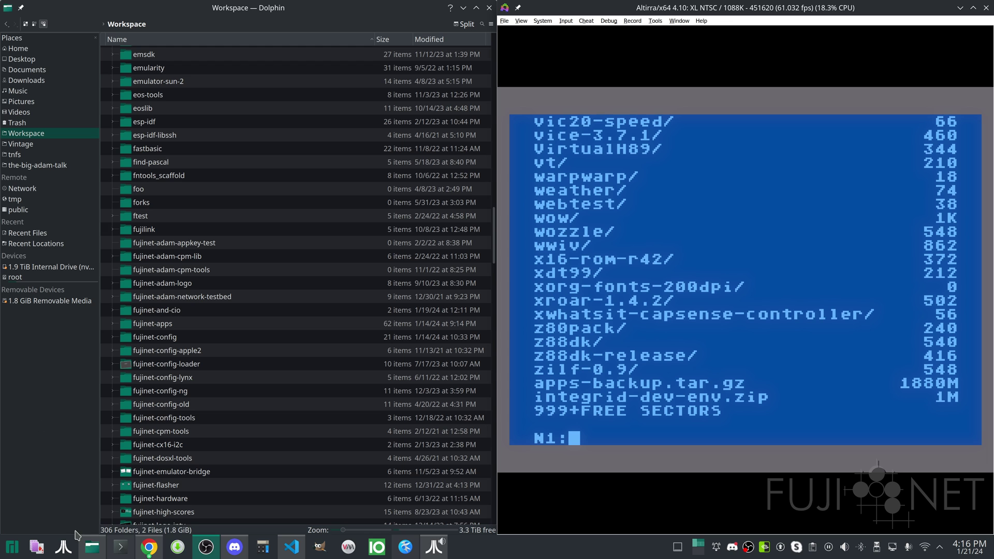
In Konsole, change into ~/Workspace/abbuc-logo and list its contents
left_click(121, 547)
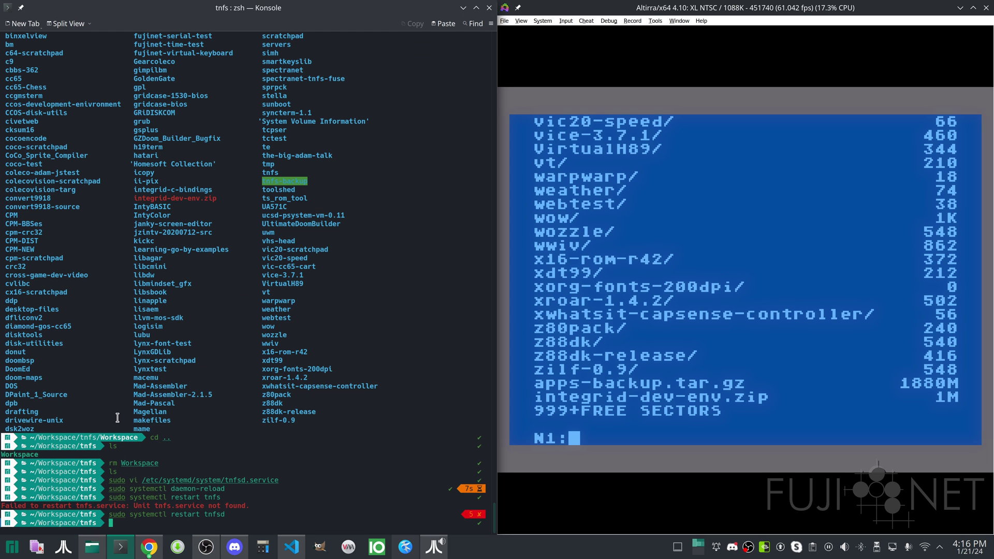
type("cd ~/Workspace/")
key("BackSpace")
key("Return")
type("cd abbuc-logo")
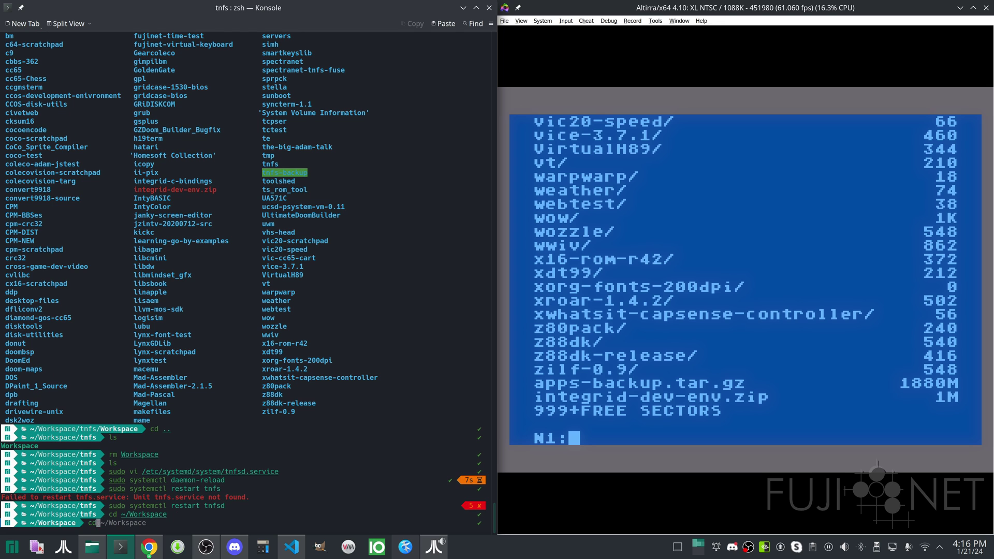
key("Return")
type("ks")
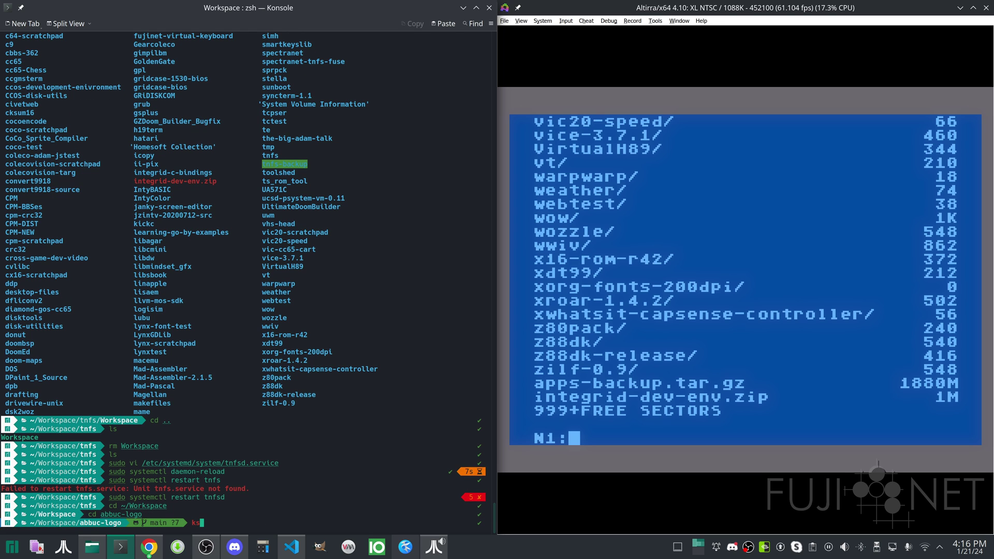
key("BackSpace")
key("BackSpace")
type("ls")
key("Return")
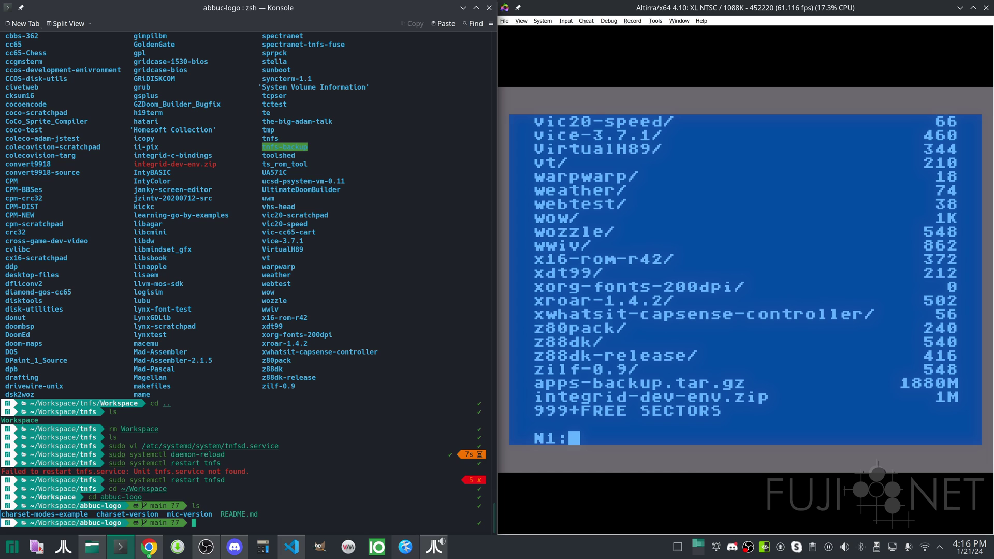
Change into the charset-version folder and list its files
type("cd ch")
key("Tab")
type("v")
key("Tab")
key("Return")
type("ls")
key("Return")
Review src/logo2.asm in emacs, then run make to build logo2.xex
type("ema")
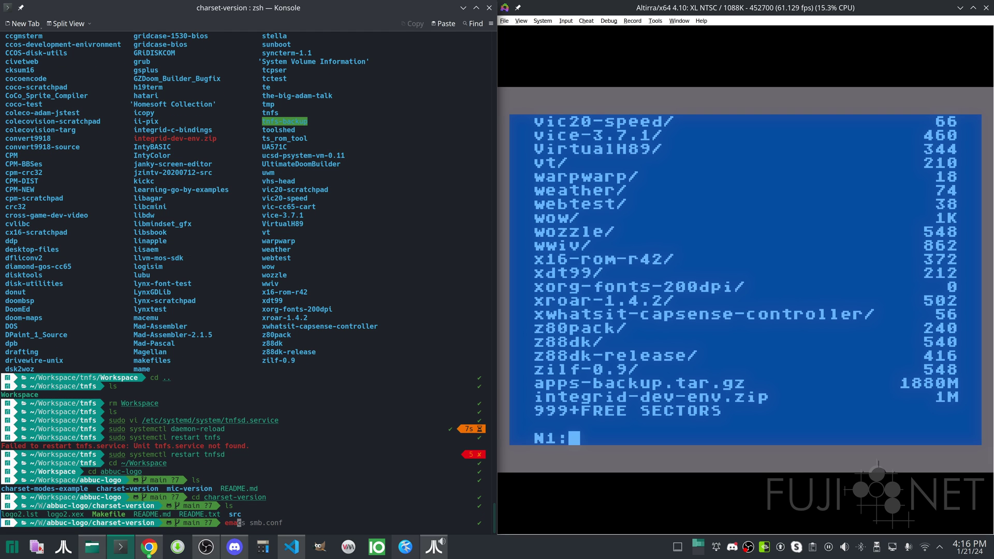
type("cs s")
key("Tab")
key("Tab")
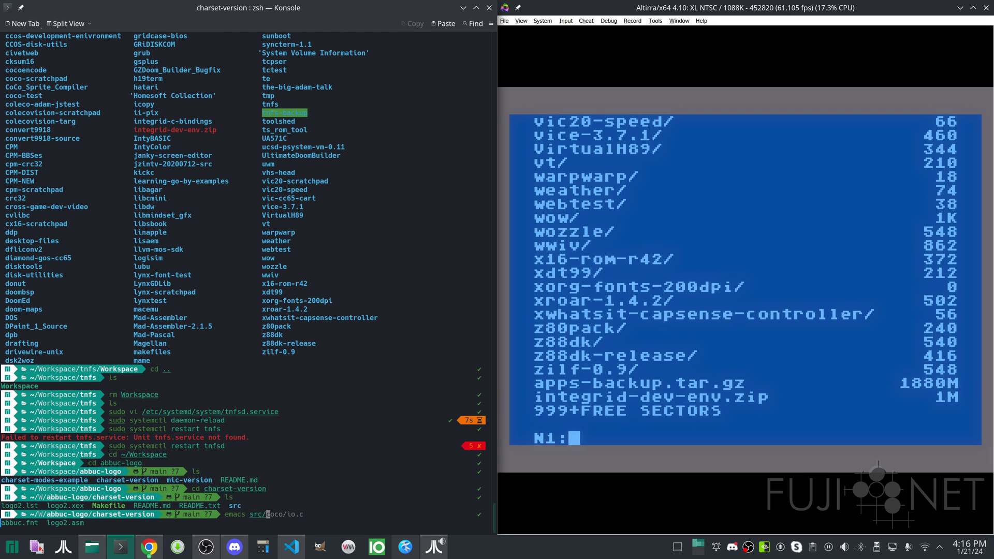
type("logo2.asm")
key("Return")
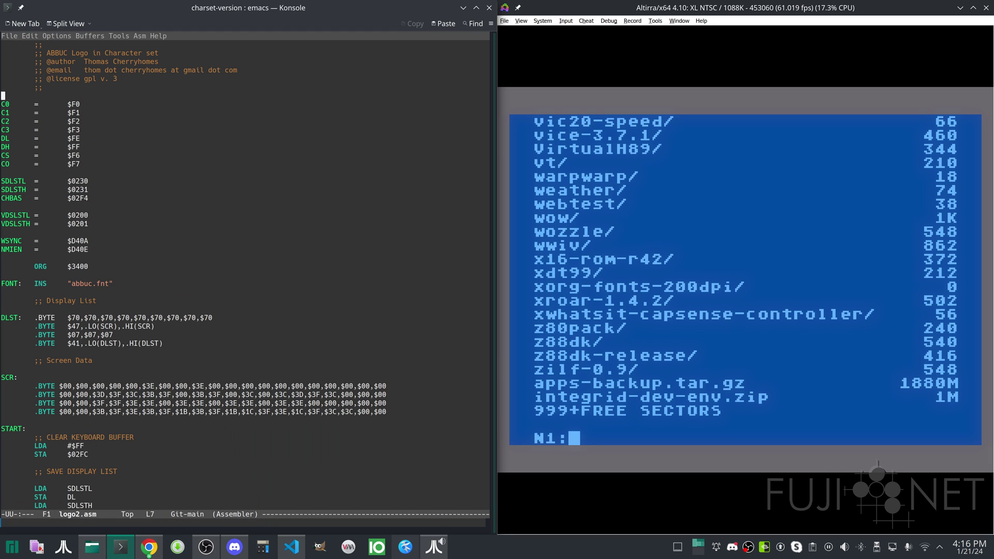
key("Page_Down")
key("Page_Down")
key("Page_Up")
key("Page_Up")
key("Page_Up")
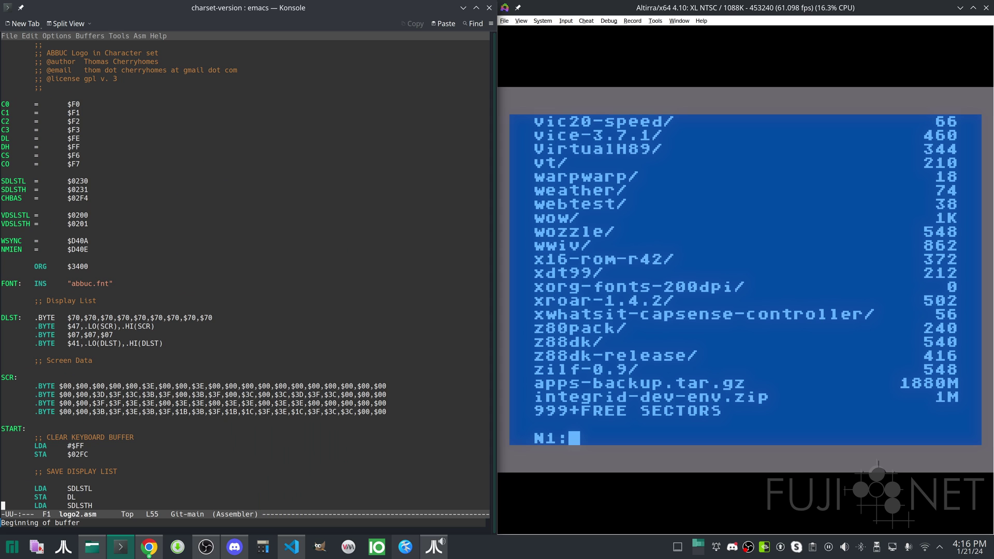
key("ctrl+x")
key("ctrl+c")
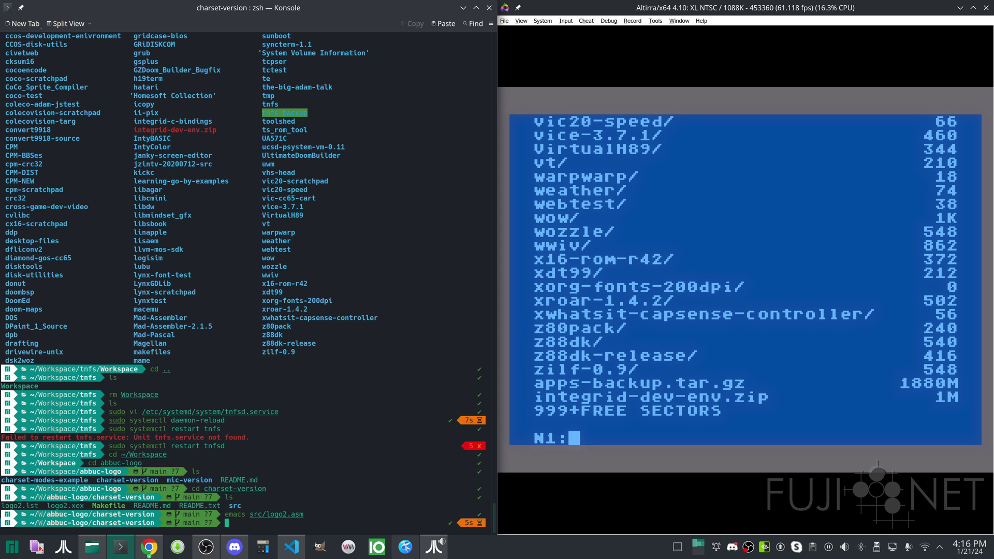
type("make")
key("Return")
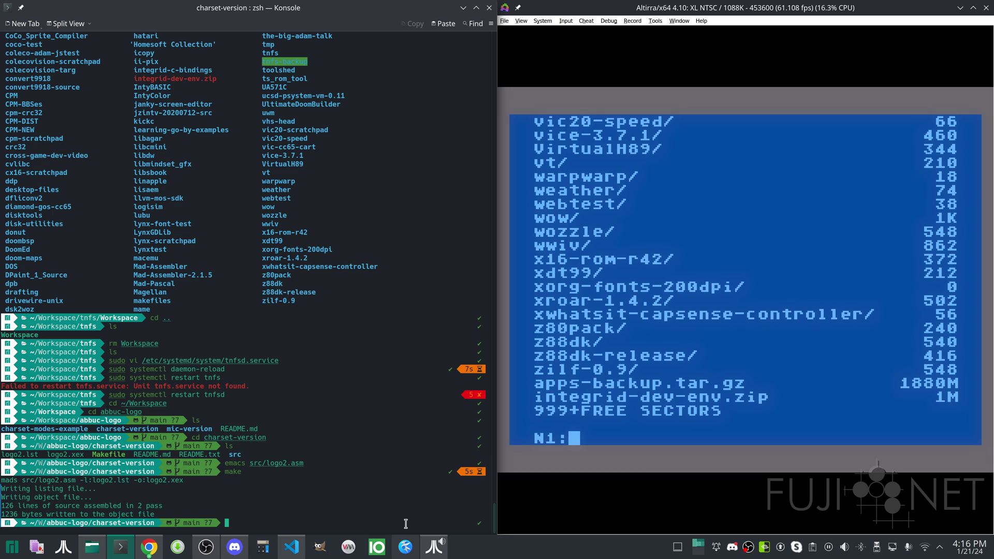
Change N1: into the abbuc-logo folder and list its contents
left_click(649, 321)
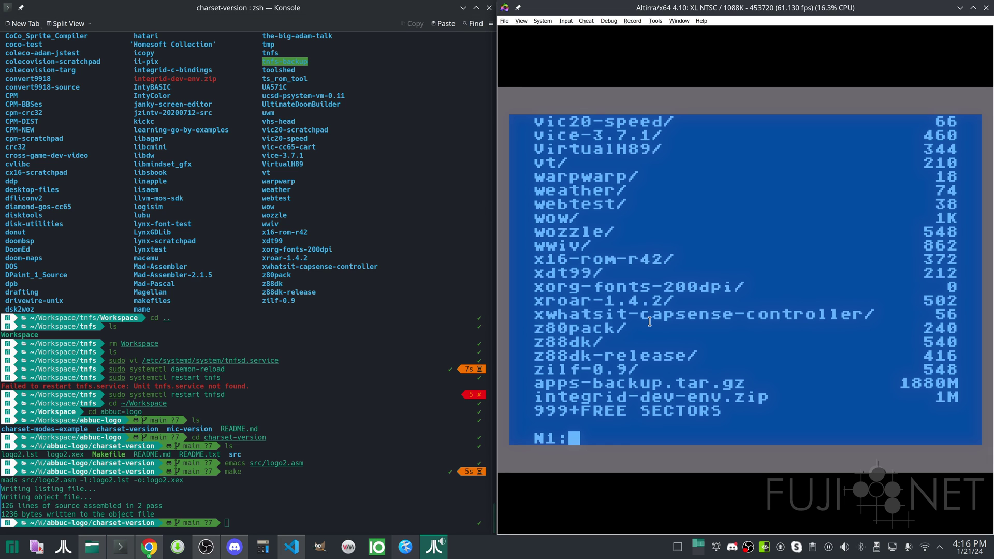
type("CD Aa")
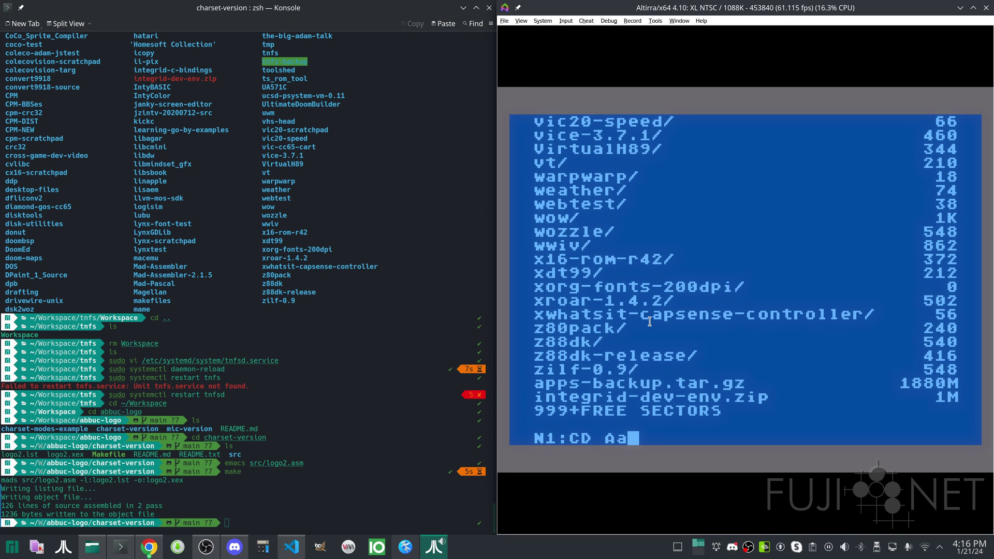
key("BackSpace")
key("BackSpace")
type("abbuc-logo")
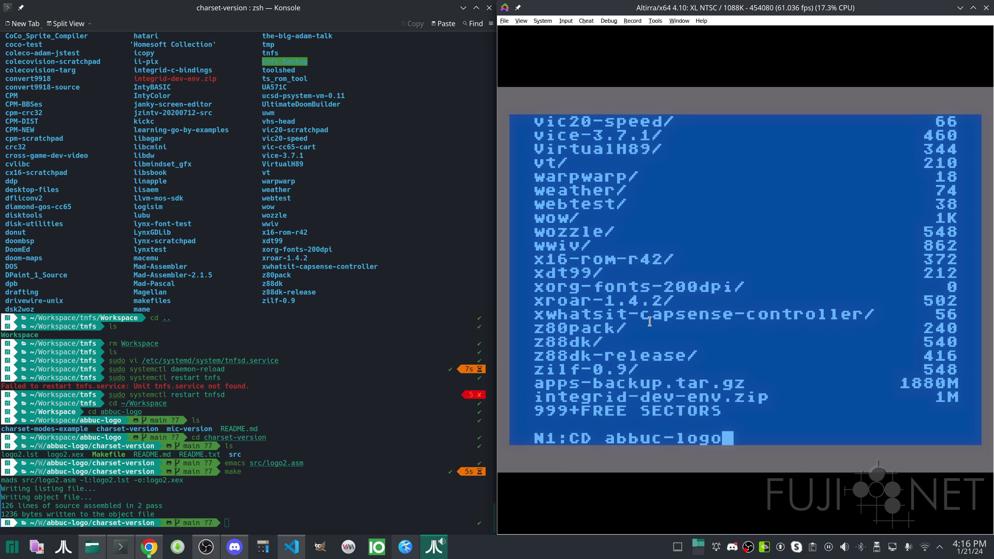
key("Return")
type("dir")
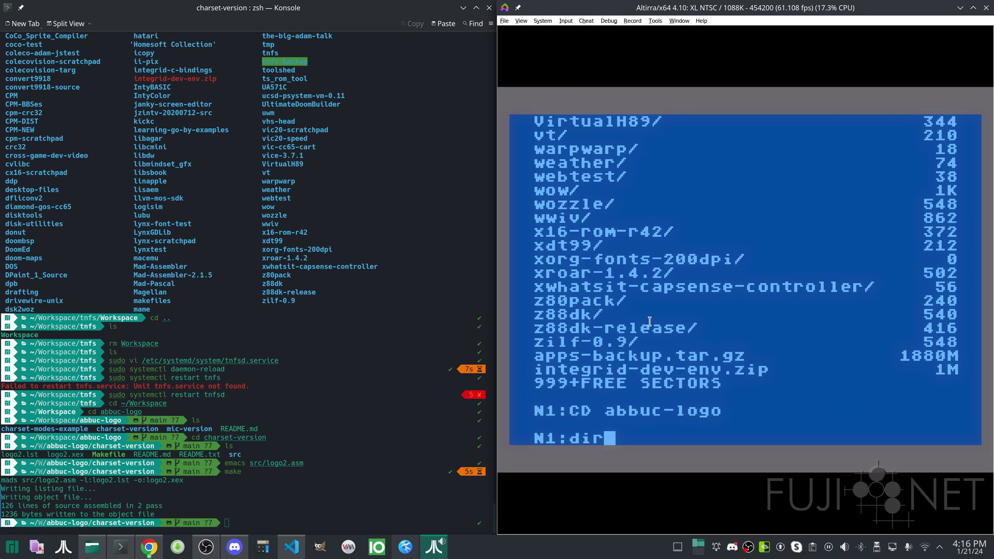
key("Return")
Enter the charset-version folder, list it showing logo2.xex, and start typing load logo2.xex
type("c")
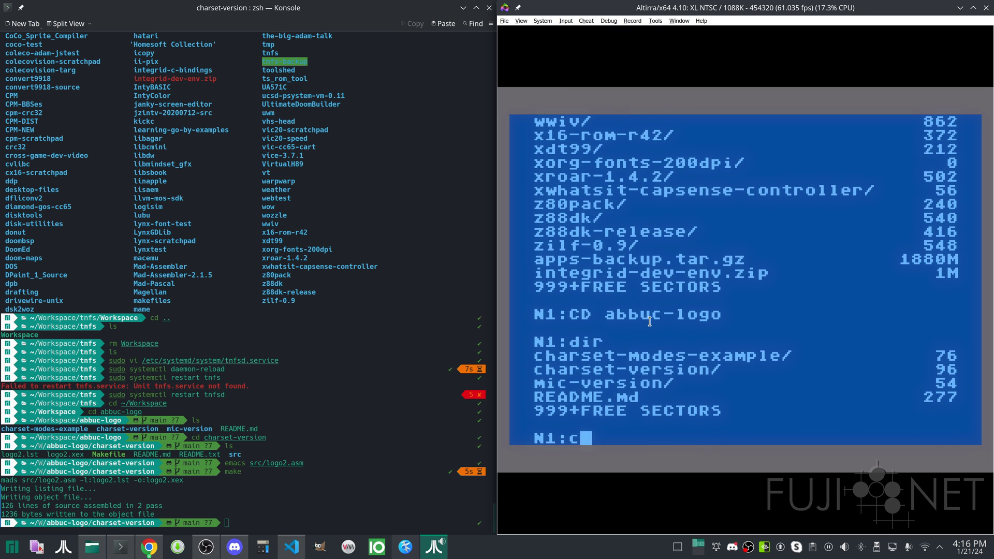
type("d chartet-version")
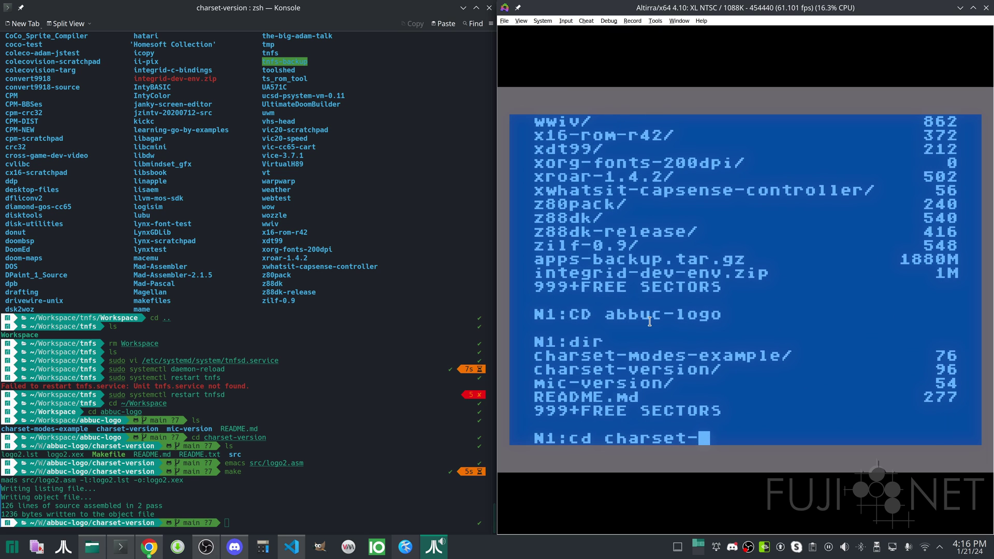
key("Return")
type("dir")
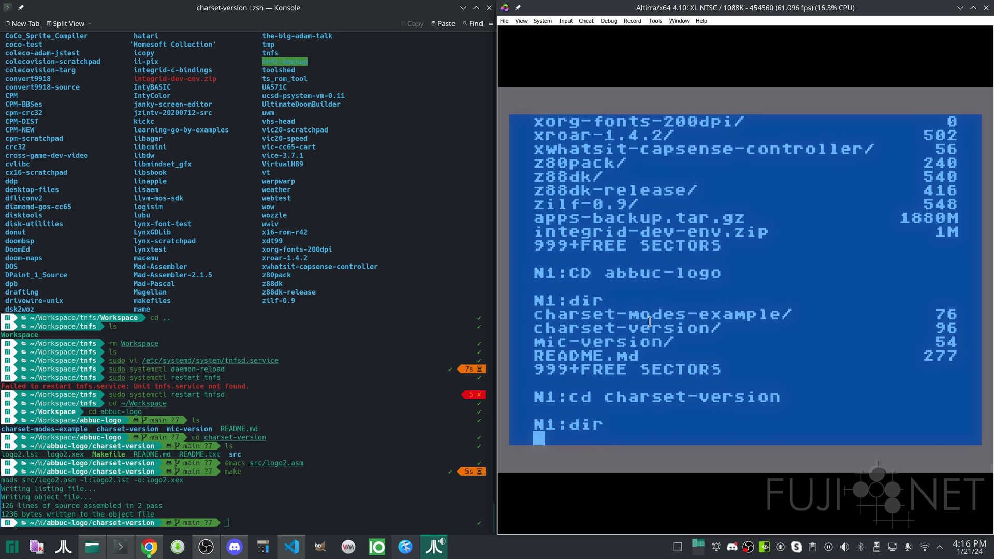
key("Return")
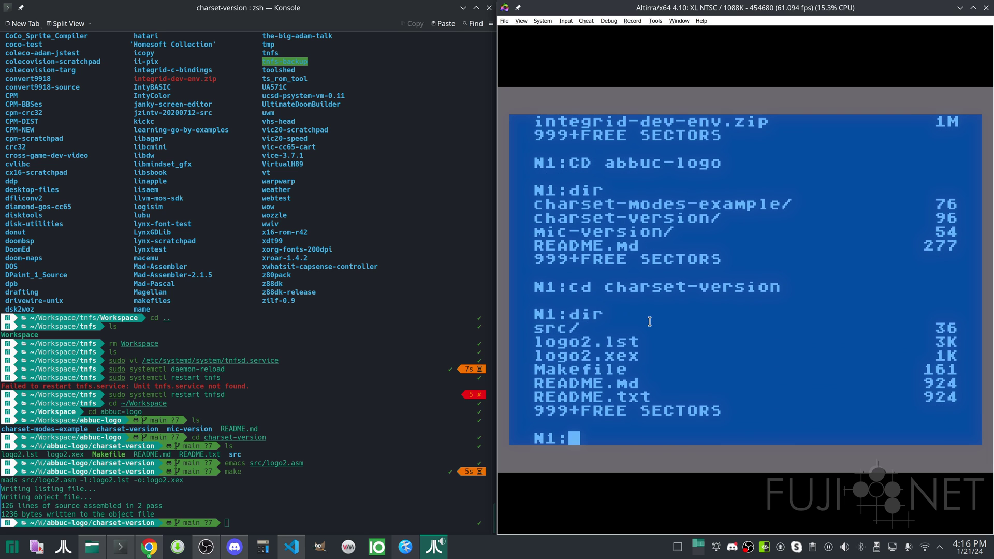
type("load logo2.xex")
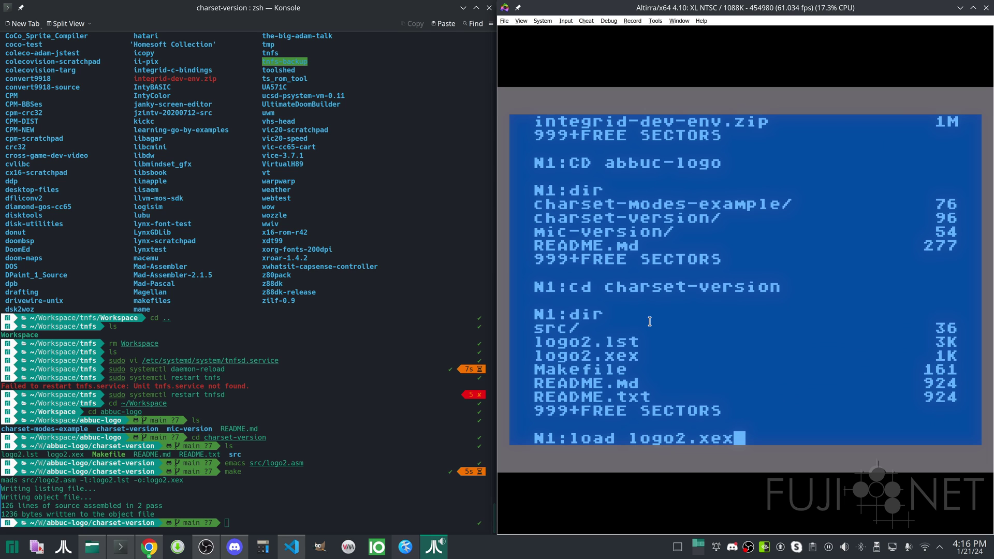
Run logo2.xex to display the abbuc logo, then exit to a clean N1: prompt
key("Return")
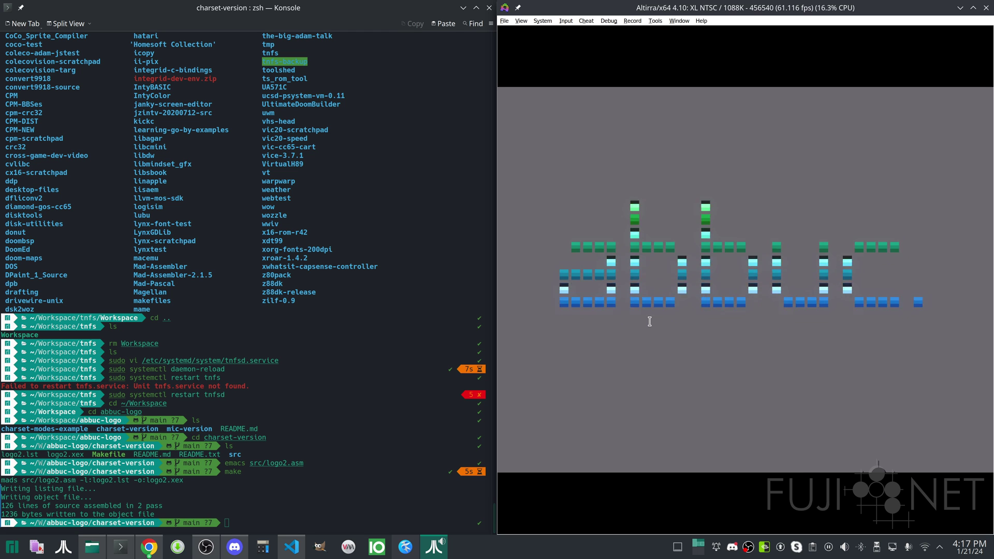
key("space")
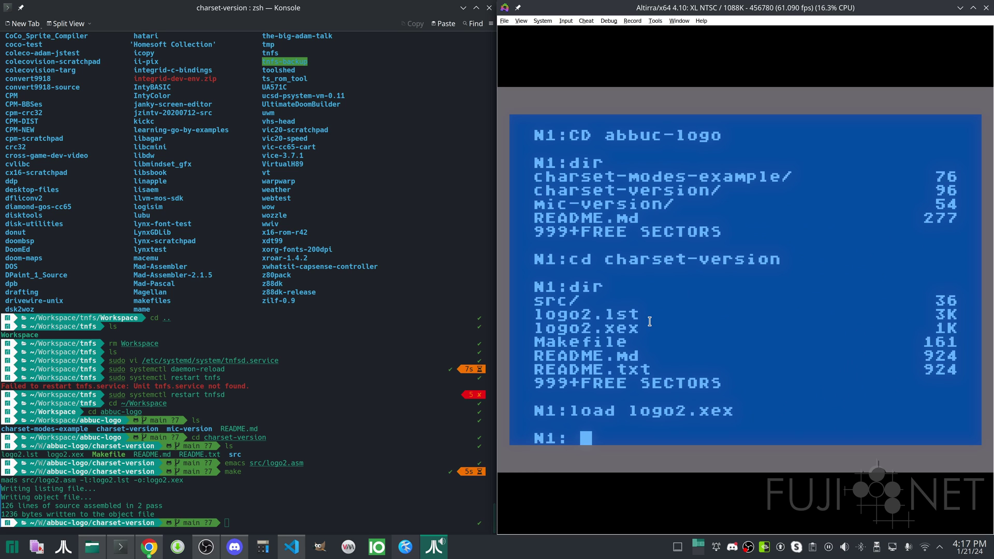
key("BackSpace")
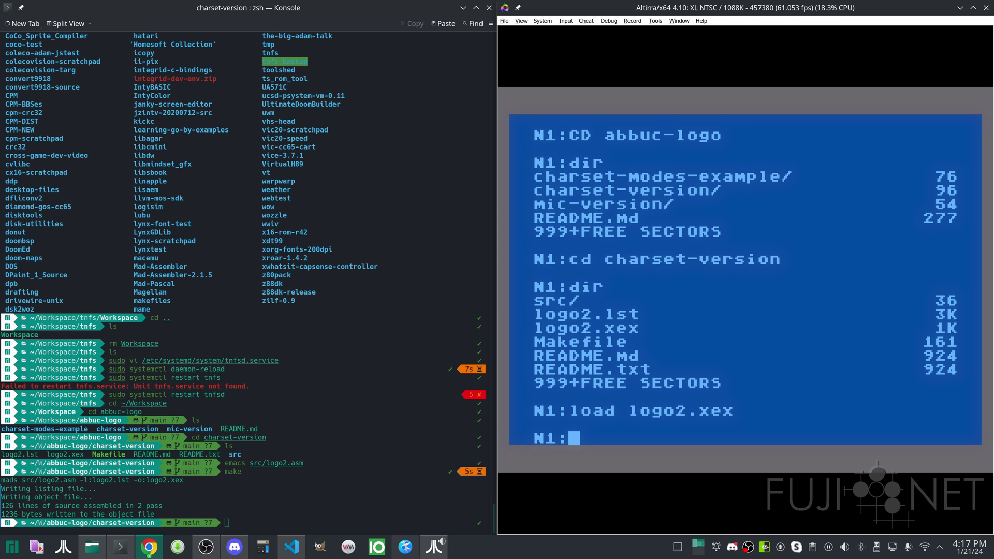
Bring the archive browser into view and briefly try ftp in its address, undoing it
left_click_drag(0, 83, 0, 240)
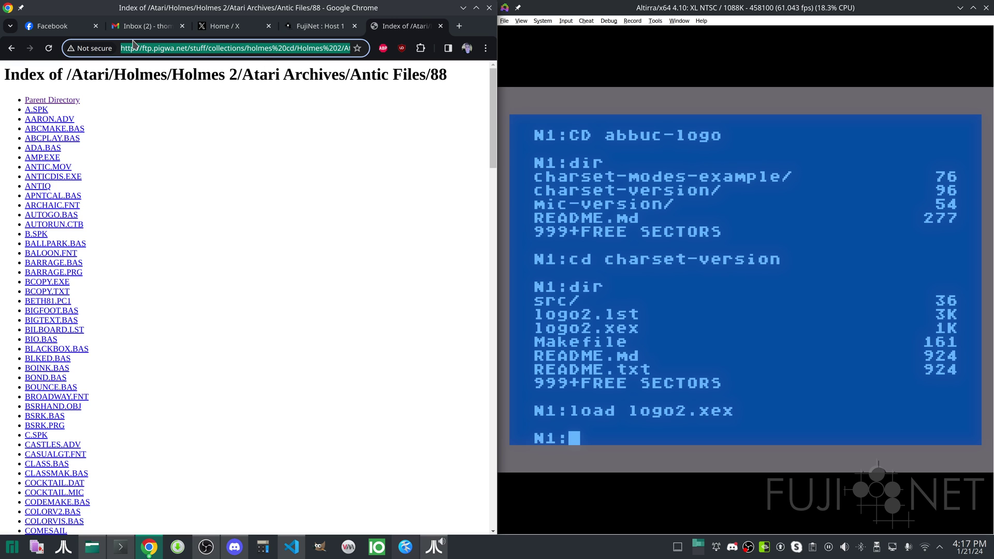
left_click(155, 49)
left_click_drag(135, 48, 80, 48)
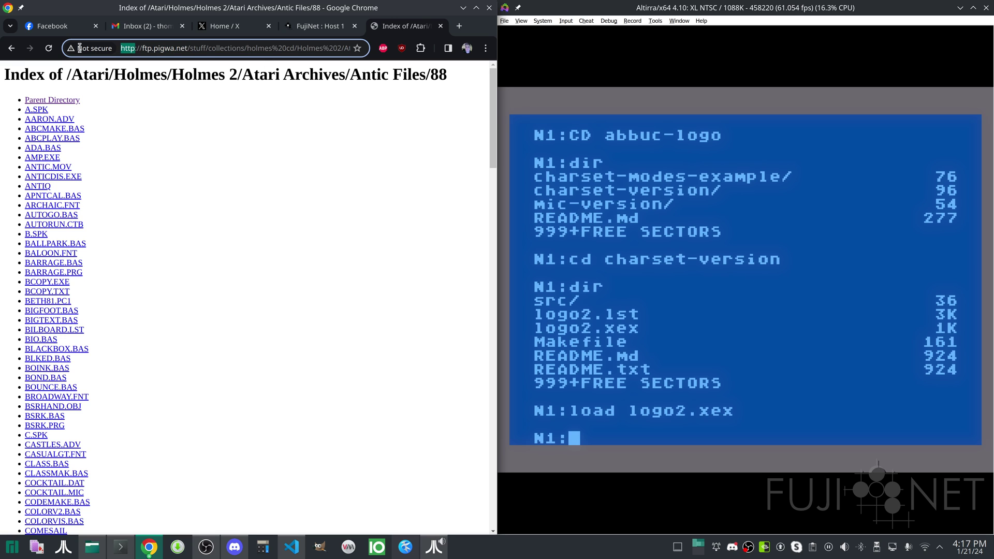
type("ftp")
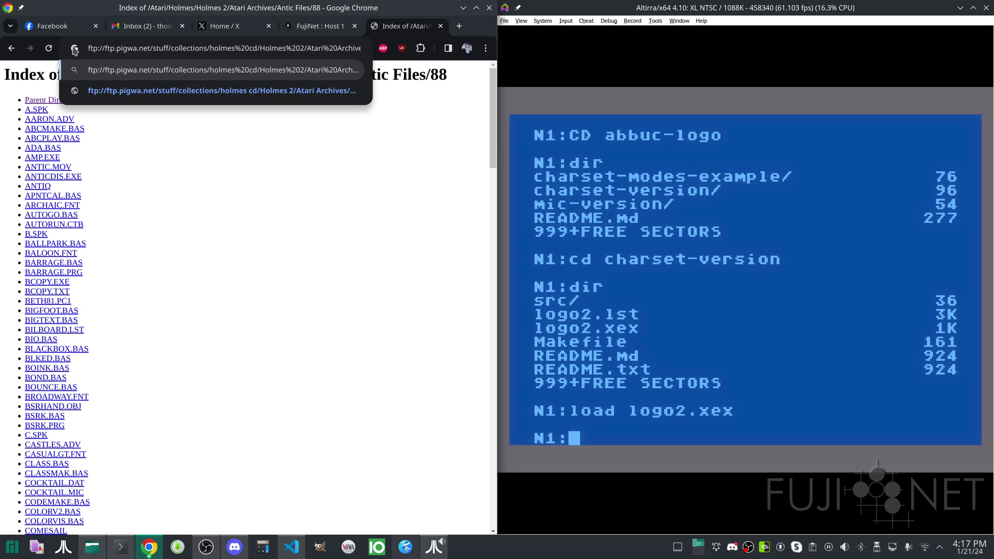
key("ctrl+z")
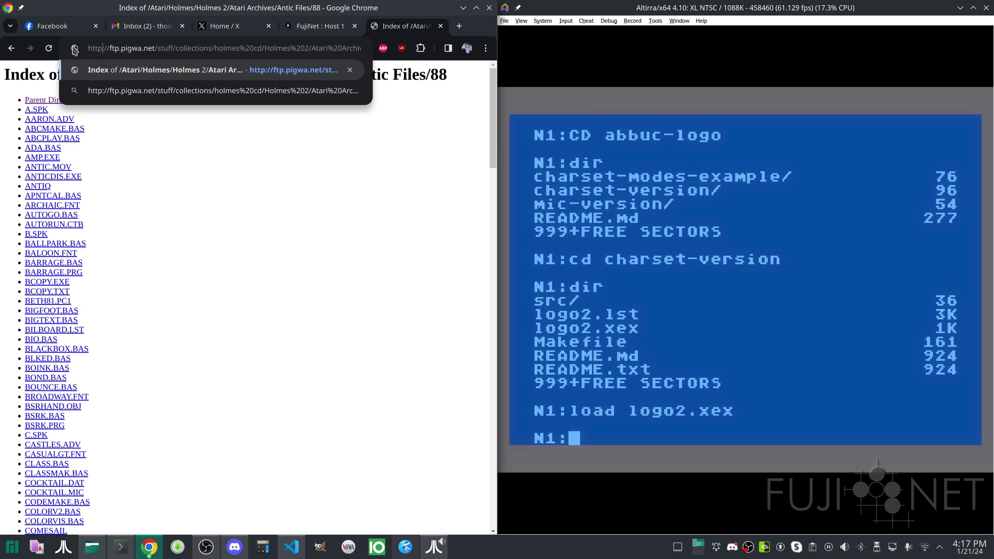
left_click(269, 211)
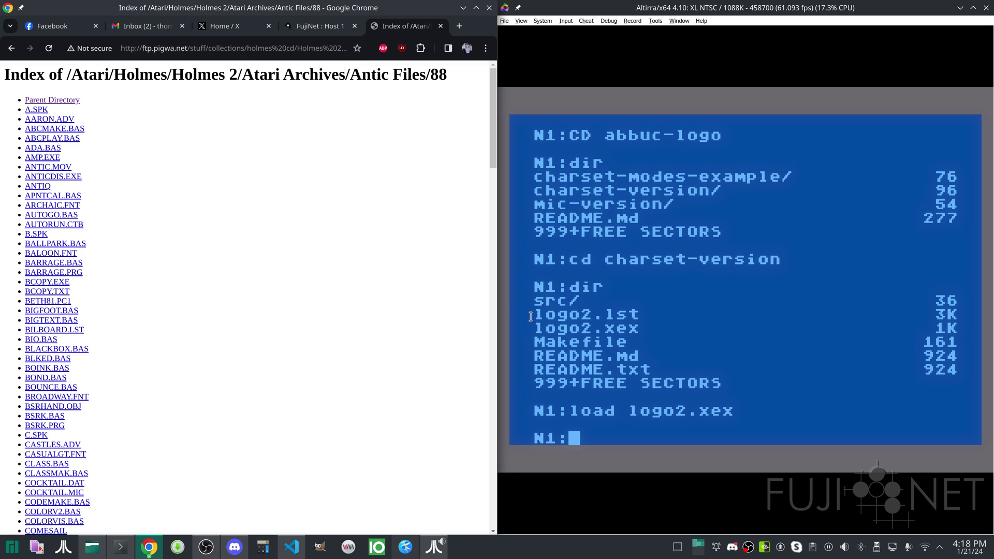
Copy the Antic Files/88 index page address and type cd in Altirra
key("alt+Tab")
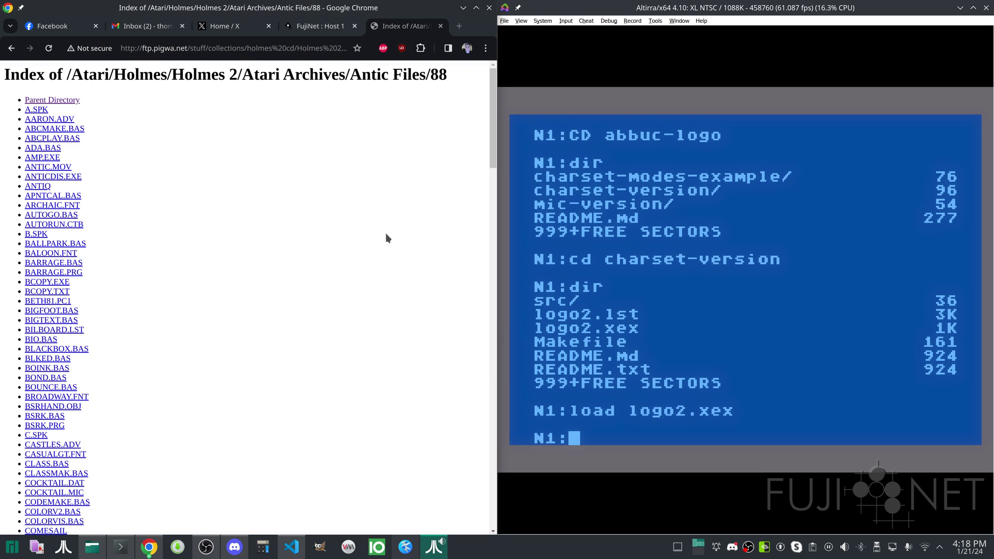
right_click(174, 51)
left_click(200, 129)
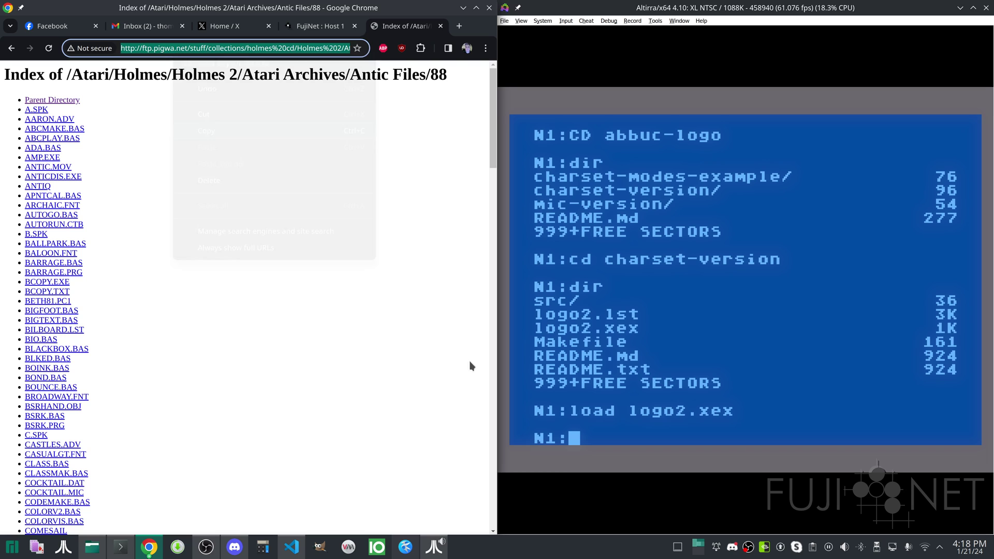
left_click(628, 329)
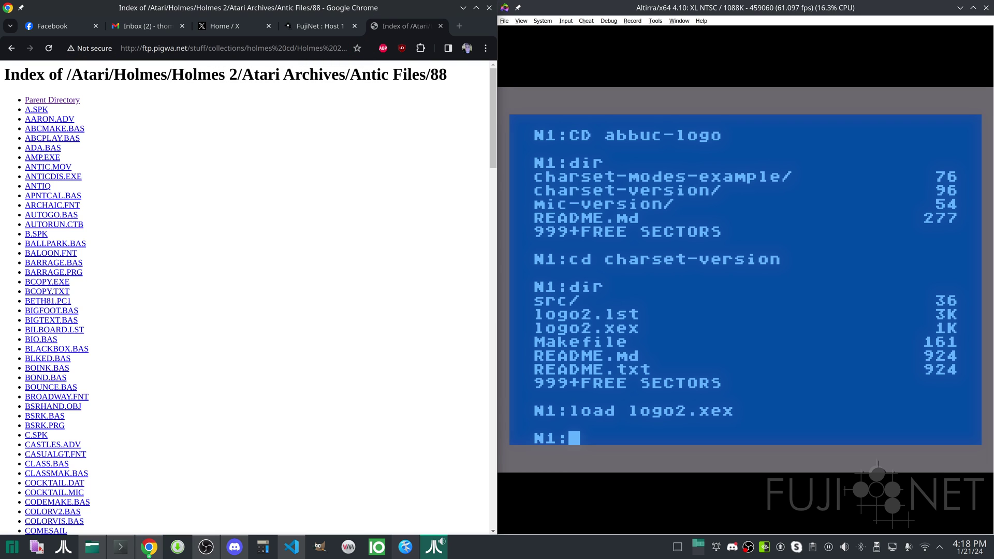
type("cd")
Paste the archive address after cd, trim index.html and the trailing slash, and run it
right_click(623, 267)
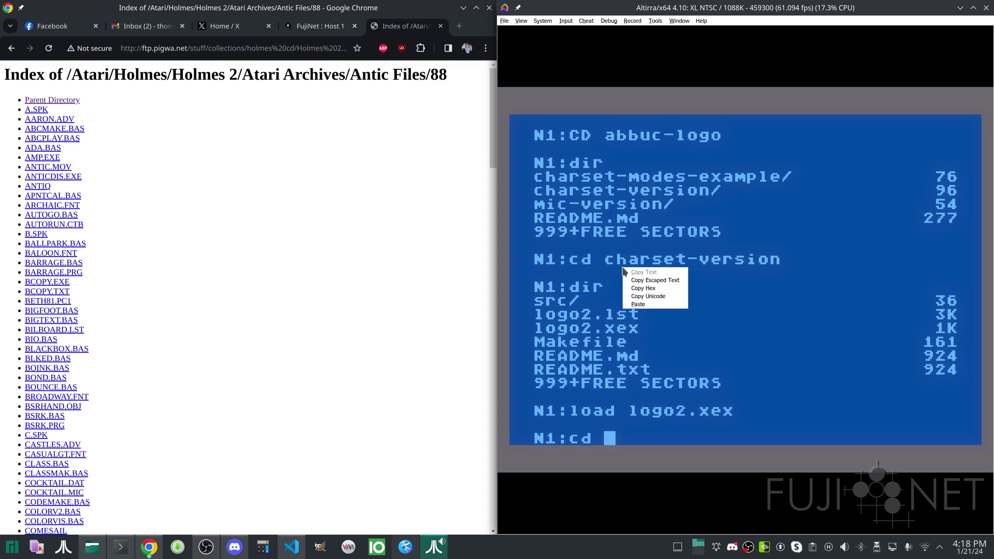
left_click(645, 304)
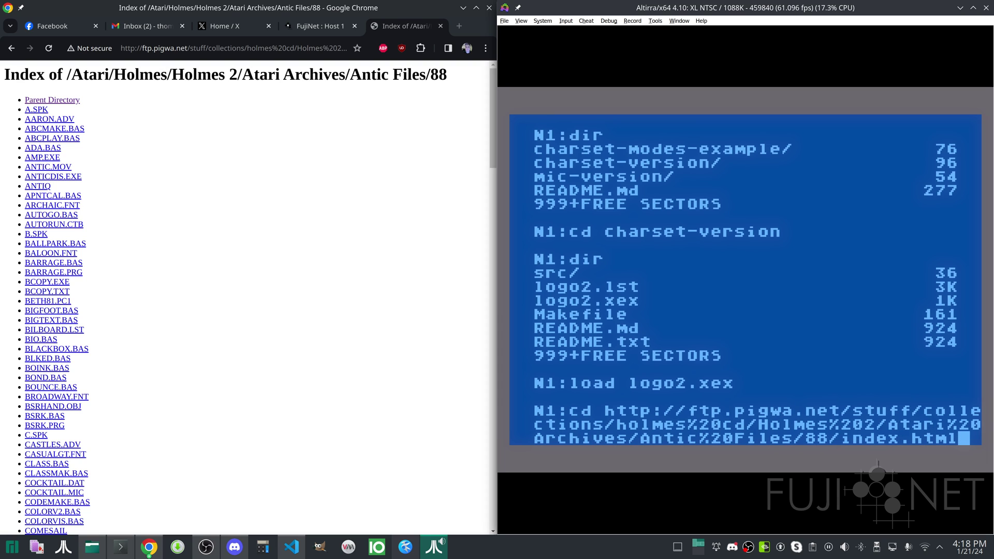
key("BackSpace")
key("BackSpace")
key("BackSpace")
key("BackSpace")
key("BackSpace")
key("BackSpace")
key("BackSpace")
key("BackSpace")
key("BackSpace")
key("BackSpace")
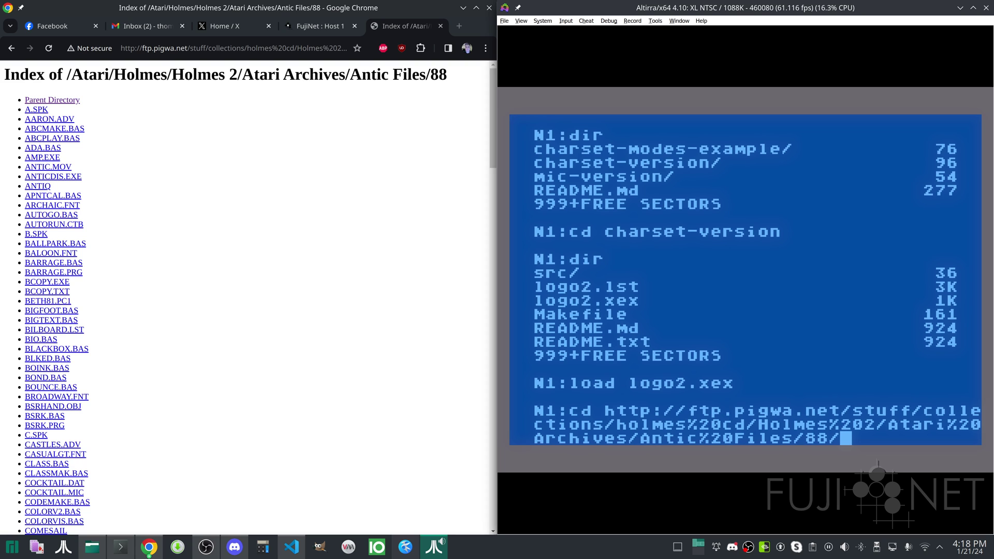
key("BackSpace")
key("Return")
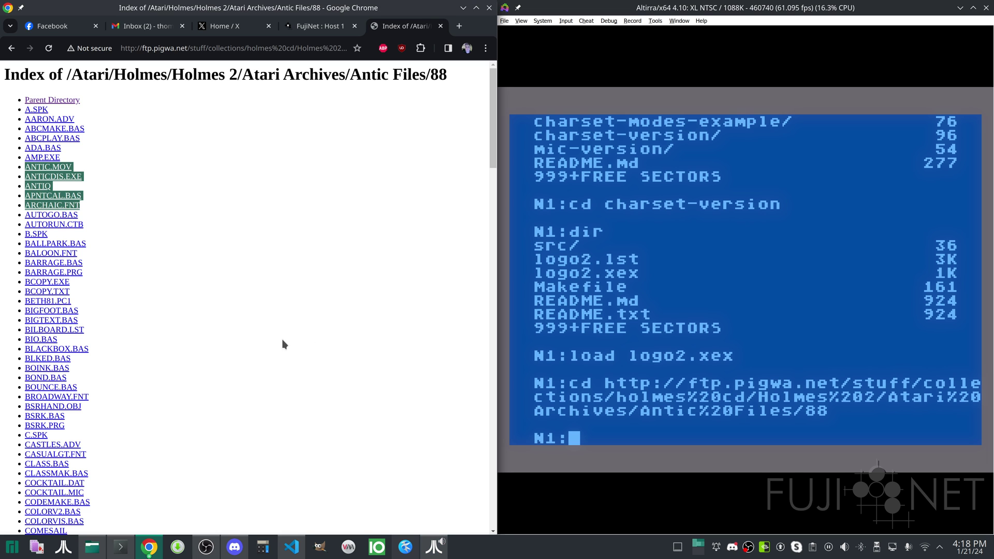
scroll(277, 314, "down", 6)
Check the archive address and file listing, typing and then clearing DIR in the emulator
scroll(278, 314, "down", 5)
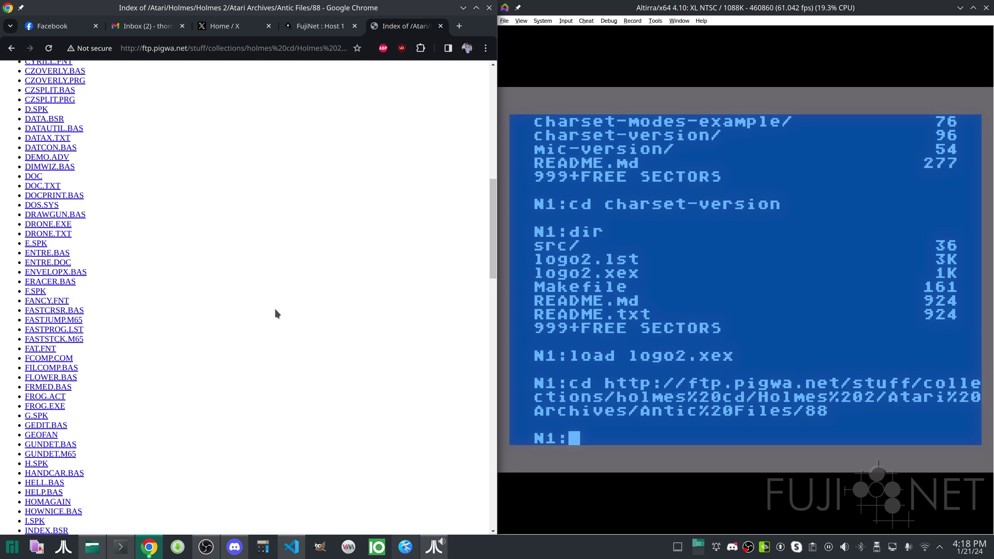
left_click(144, 49)
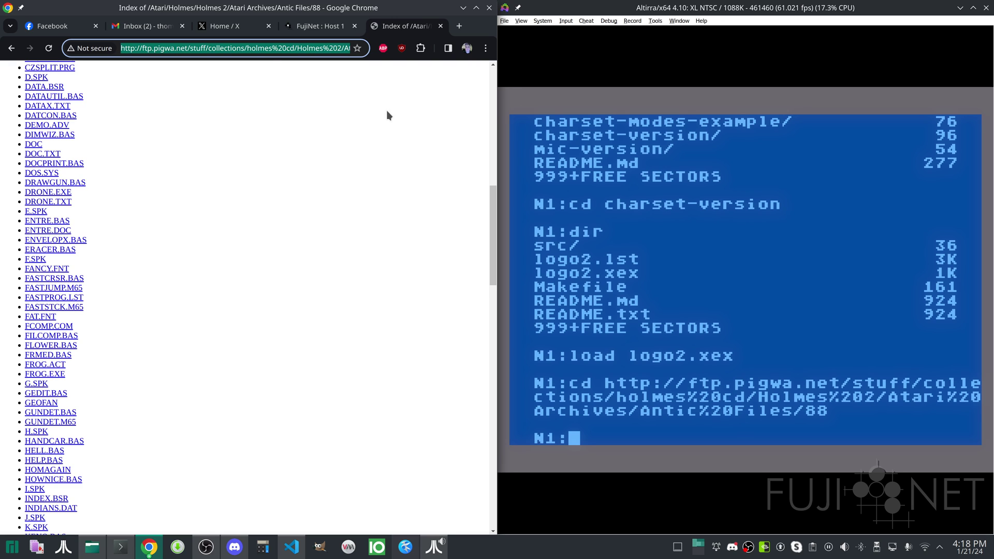
left_click(808, 330)
type("DIR")
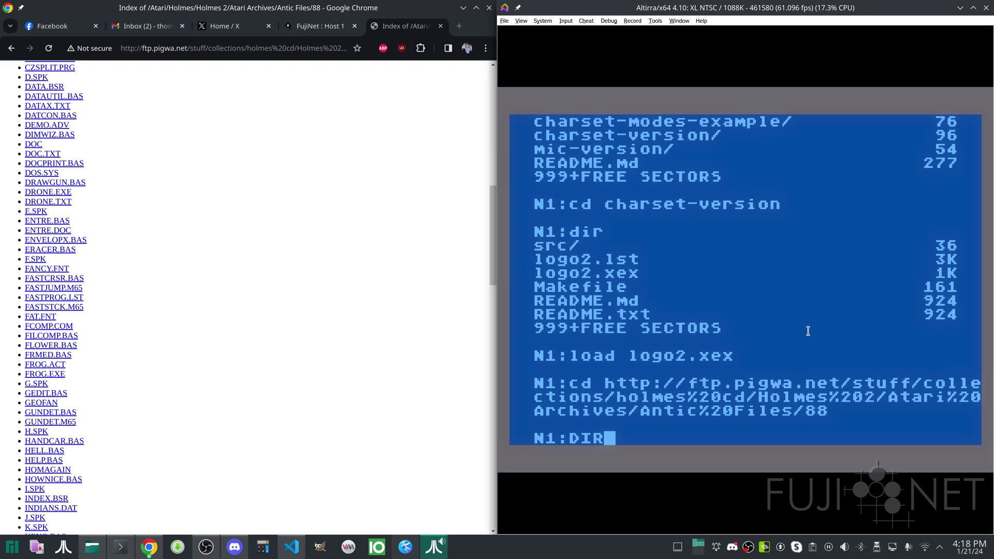
left_click(265, 382)
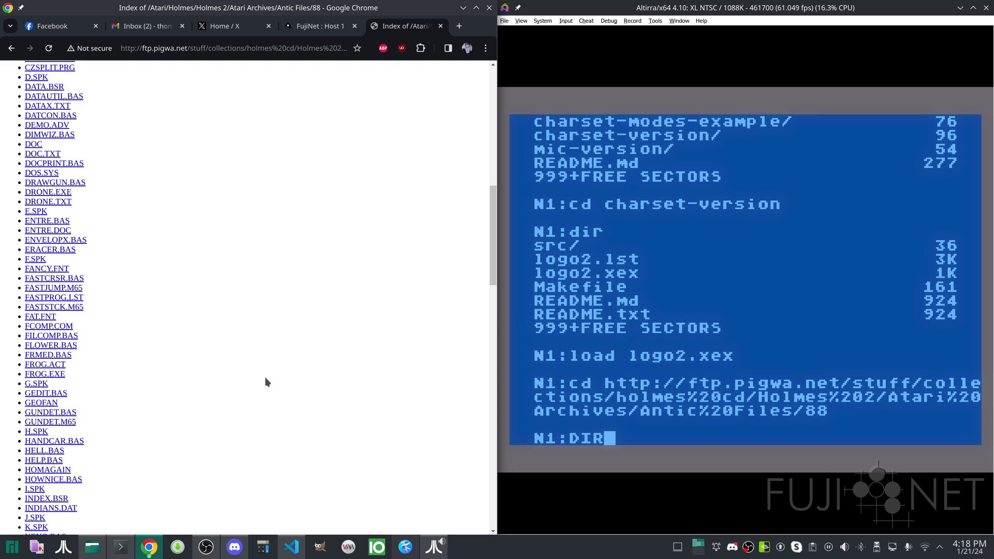
left_click(734, 304)
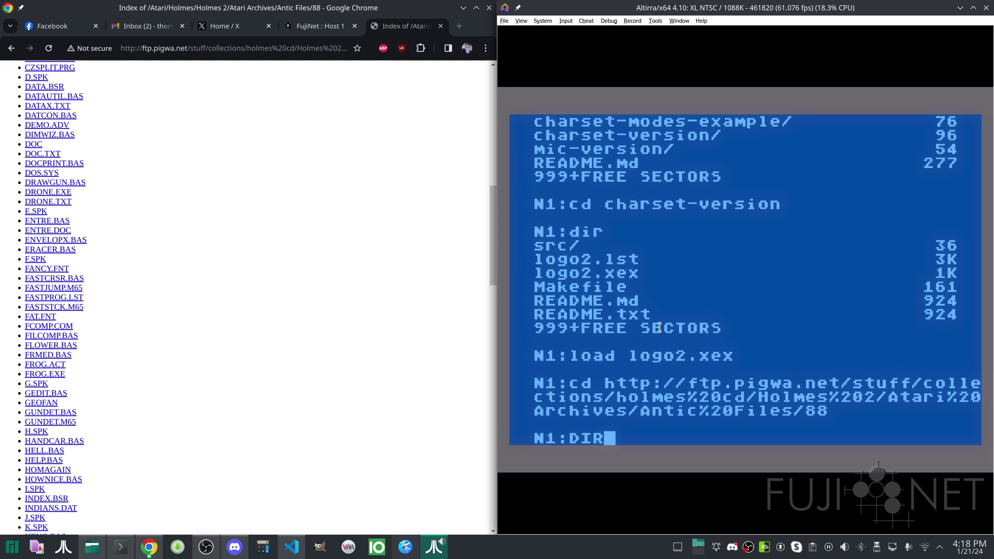
key("BackSpace")
key("BackSpace")
key("BackSpace")
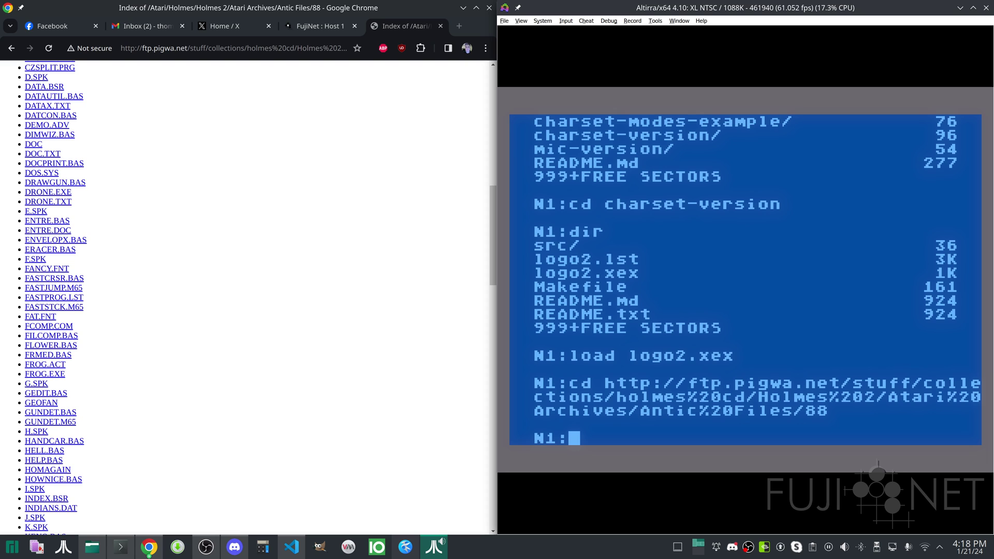
Print FROG.ACT at the N1: prompt with TYPE FROG.ACT
type("TYPE")
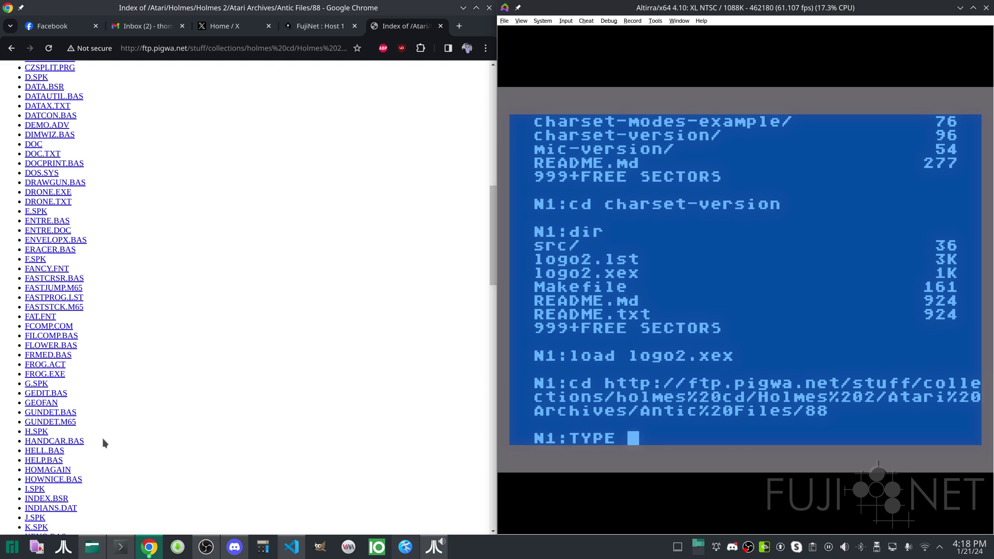
left_click_drag(94, 372, 93, 382)
left_click(86, 369)
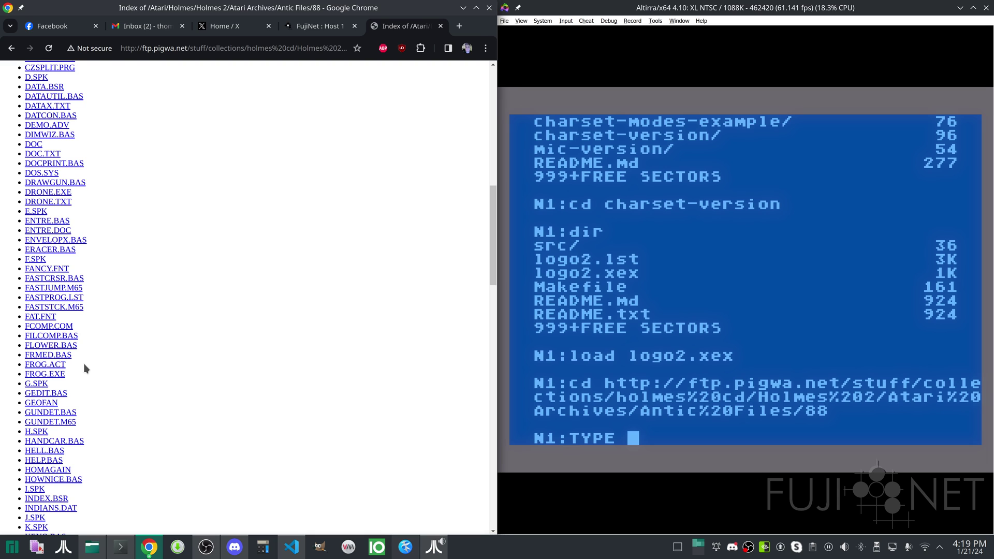
left_click(732, 337)
type("TYPE FROG.ACT")
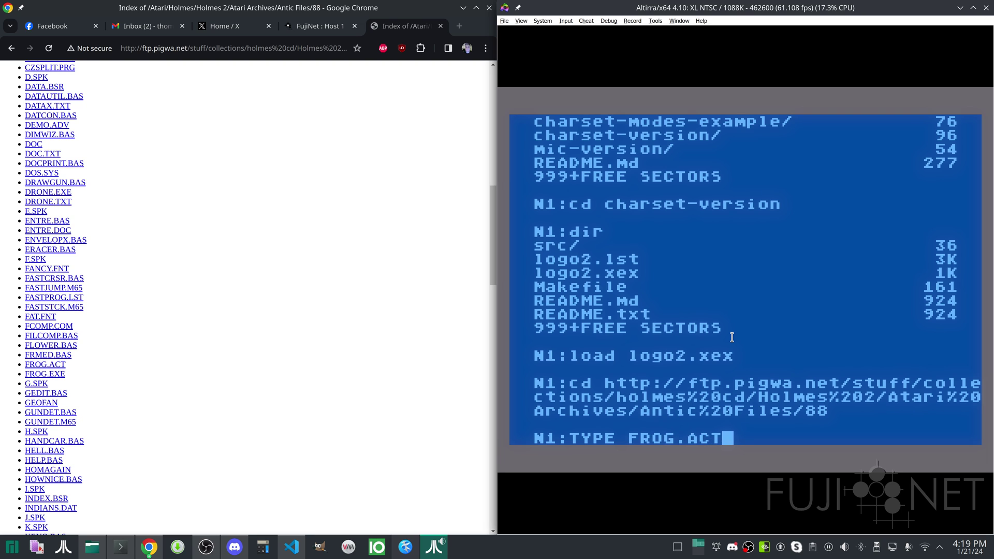
key("Return")
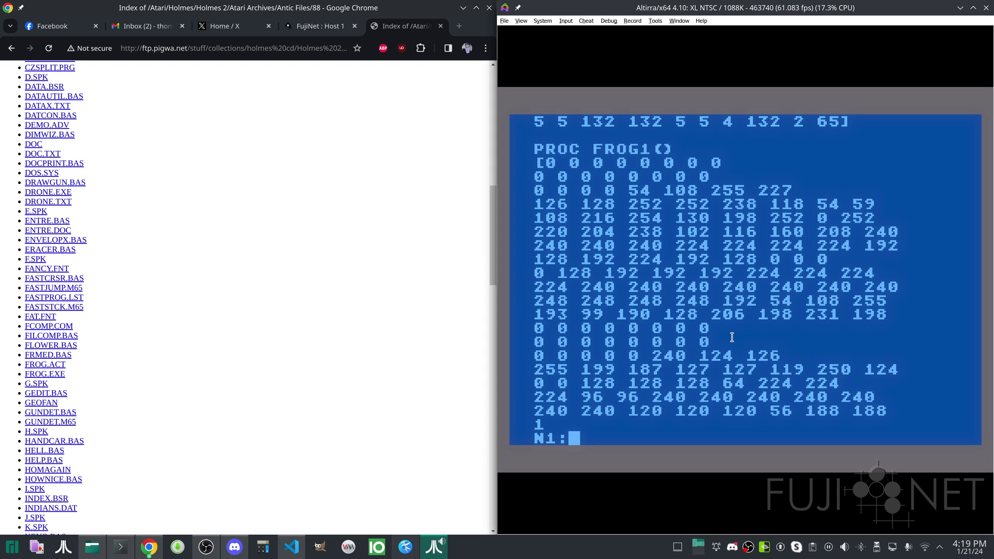
Enter CAR and then E to open the Action! editor
type("car")
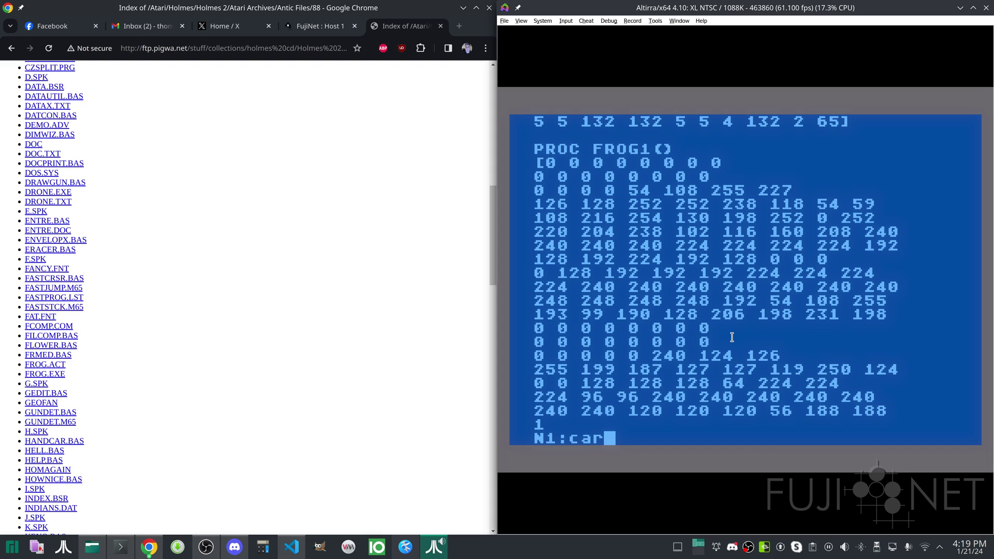
key("BackSpace")
key("BackSpace")
key("BackSpace")
type("CAR")
key("Return")
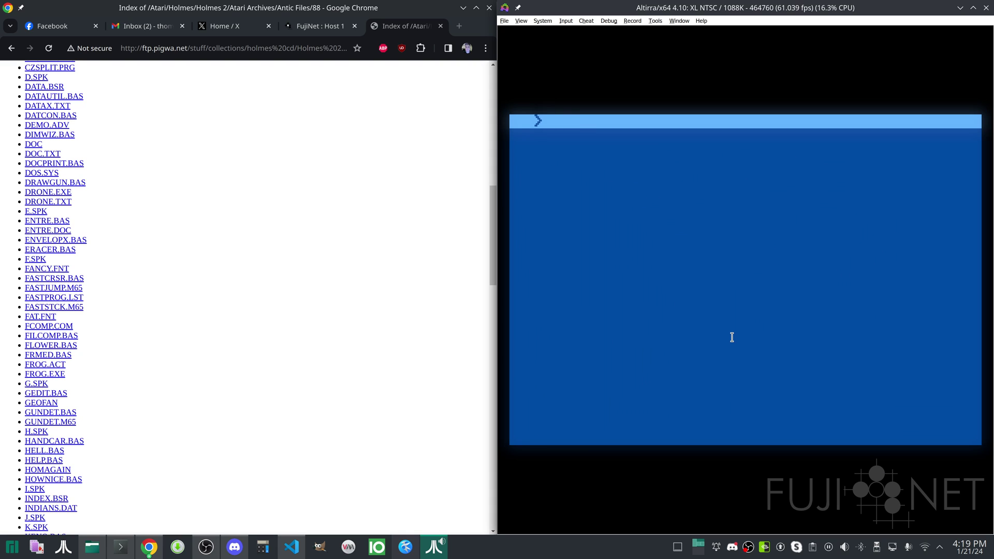
type("E")
key("Return")
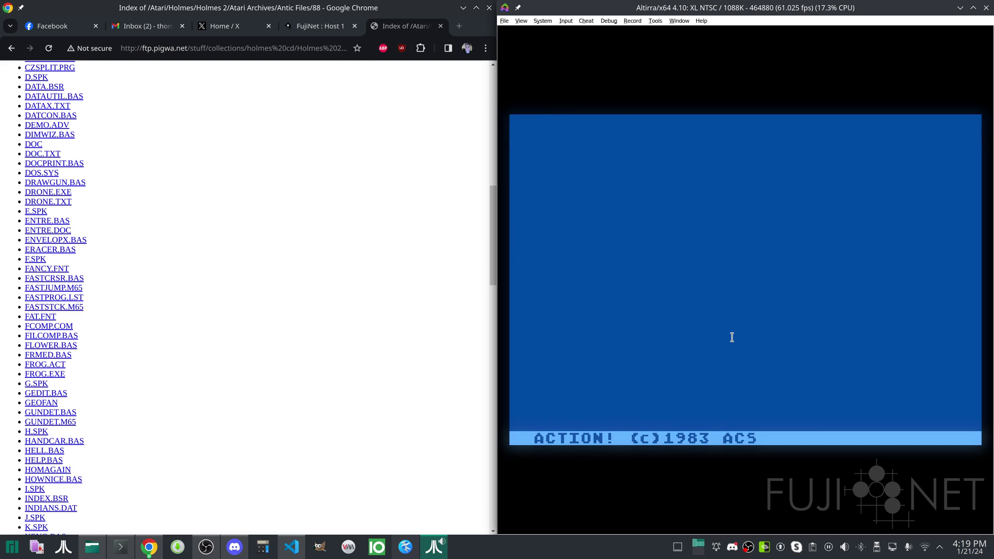
Read N:FROG.ACT into the editor with Ctrl+Shift+R
key("ctrl+shift+r")
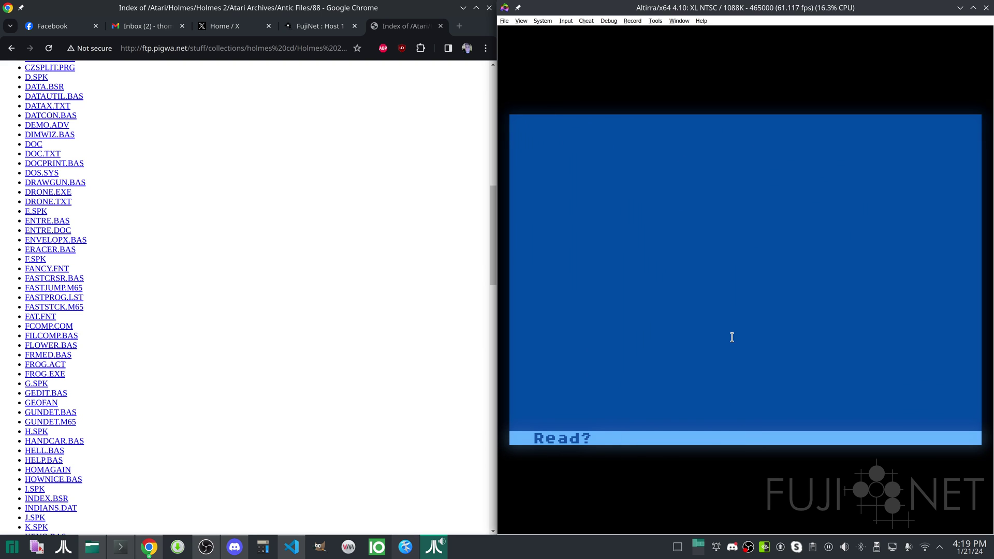
type("FROG.A")
key("BackSpace")
key("BackSpace")
key("BackSpace")
key("BackSpace")
key("BackSpace")
key("BackSpace")
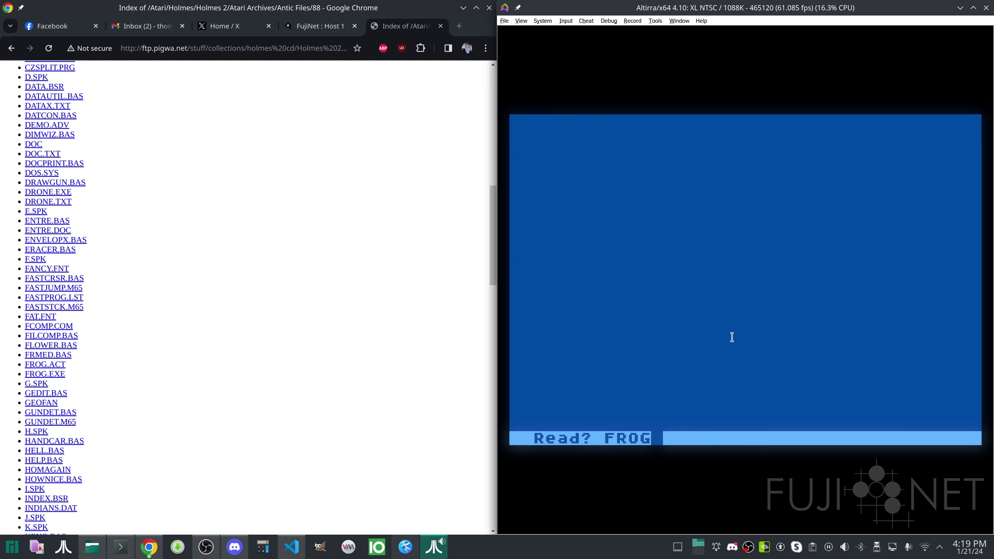
type("N:FROG.AC")
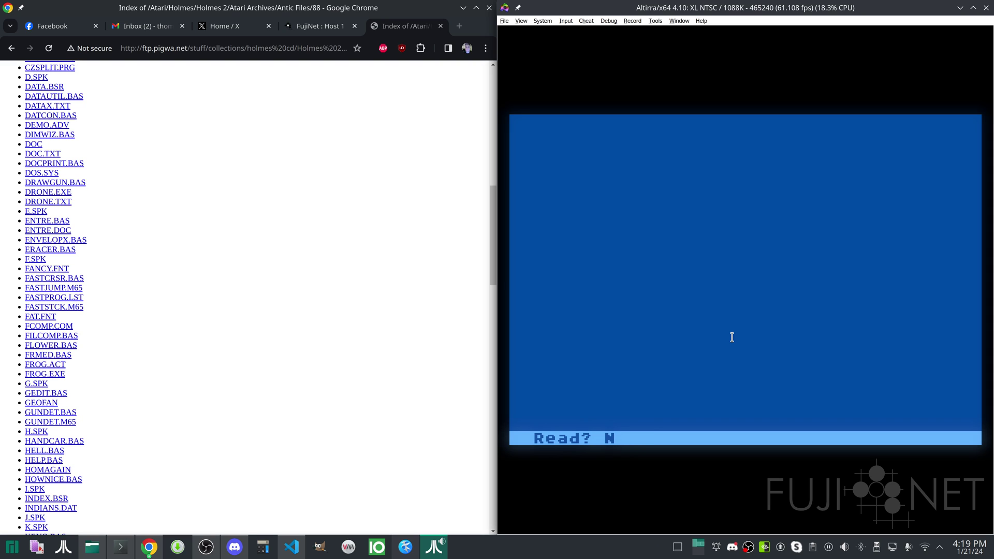
type("T")
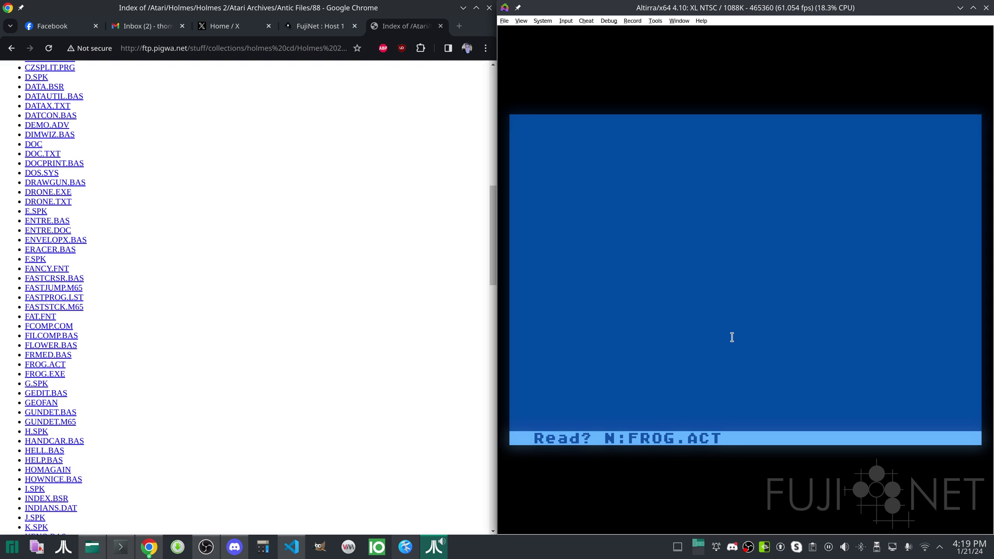
key("Return")
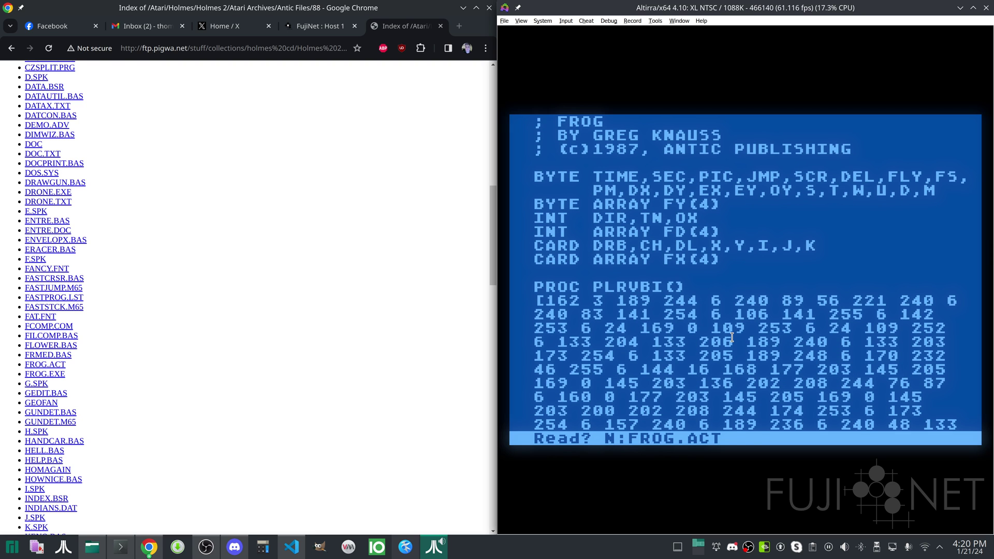
Page down and back up through the FROG listing, then switch to the Action! monitor
key("Down")
key("Down")
key("Down")
key("Down")
key("Down")
key("Down")
key("Down")
key("Down")
key("Down")
key("Down")
key("Down")
key("Down")
key("Down")
key("Down")
key("Down")
key("Down")
key("Down")
key("Down")
key("Down")
key("Down")
key("Down")
key("Down")
key("Down")
key("Down")
key("Down")
key("Down")
key("Down")
key("Down")
key("Down")
key("Down")
key("Down")
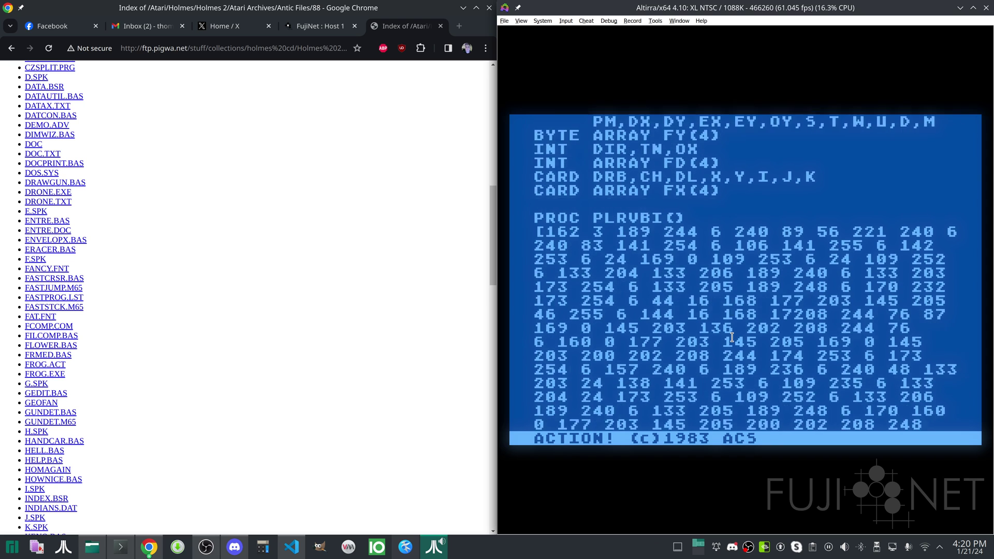
key("Down")
key("Down")
key("Down")
key("Down")
key("Down")
key("Down")
key("Down")
key("Down")
key("Down")
key("Down")
key("Down")
key("Down")
key("Down")
key("Down")
key("Down")
key("Down")
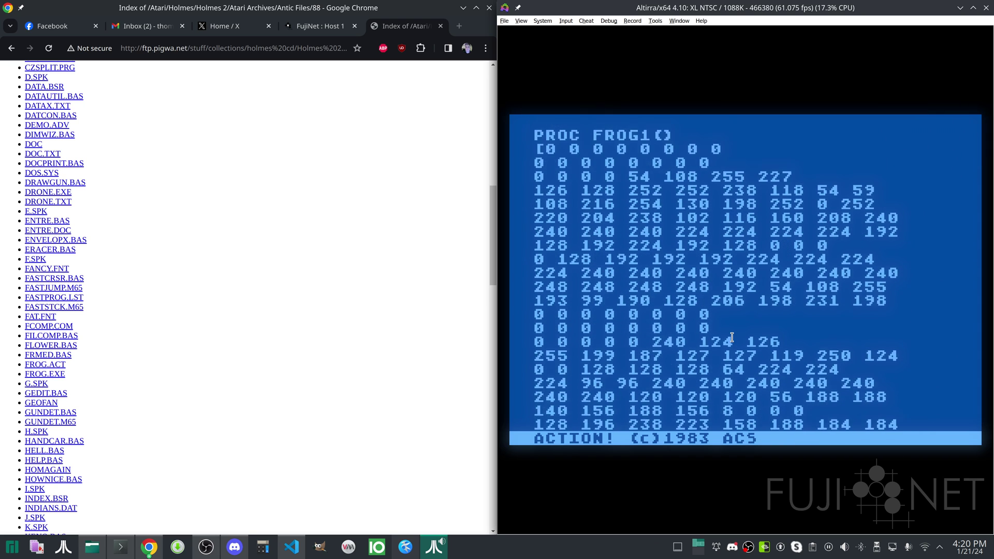
key("Up")
key("Up")
key("Up")
key("Up")
key("Up")
key("Up")
key("Up")
key("Up")
key("Up")
key("Up")
key("Up")
key("Up")
key("Up")
key("Up")
key("Up")
key("Up")
key("Up")
key("Up")
key("Up")
key("Up")
key("Up")
key("Up")
key("Up")
key("Up")
key("Up")
key("Up")
key("Up")
key("Up")
key("Up")
key("Up")
key("Up")
key("Up")
key("Up")
key("Up")
key("Up")
key("Up")
key("Up")
key("Up")
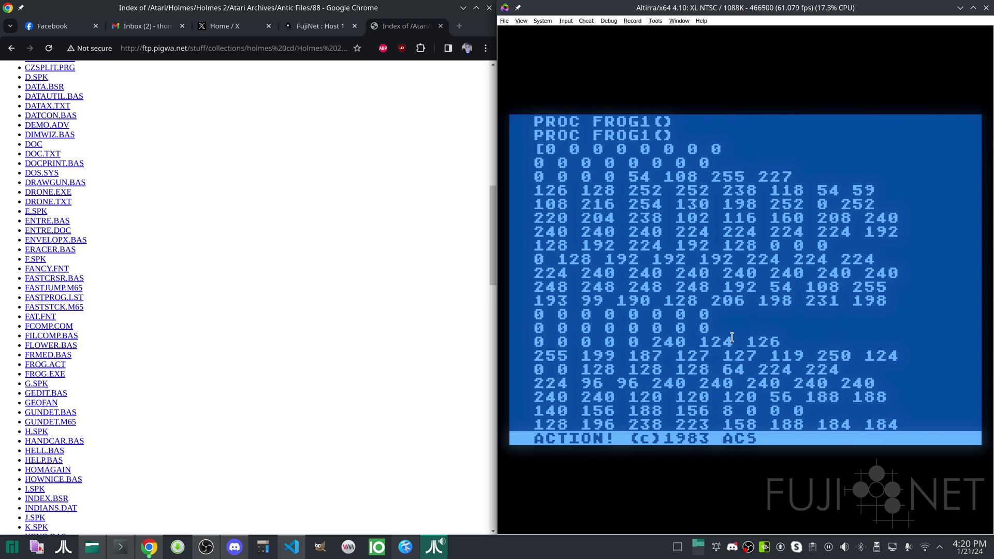
key("Up")
key("Up")
key("Up")
key("Up")
key("Up")
key("Up")
key("Up")
key("Up")
key("Up")
key("Up")
key("Up")
key("Up")
key("Up")
key("Up")
key("Up")
key("Up")
key("Up")
key("Up")
key("Up")
key("Up")
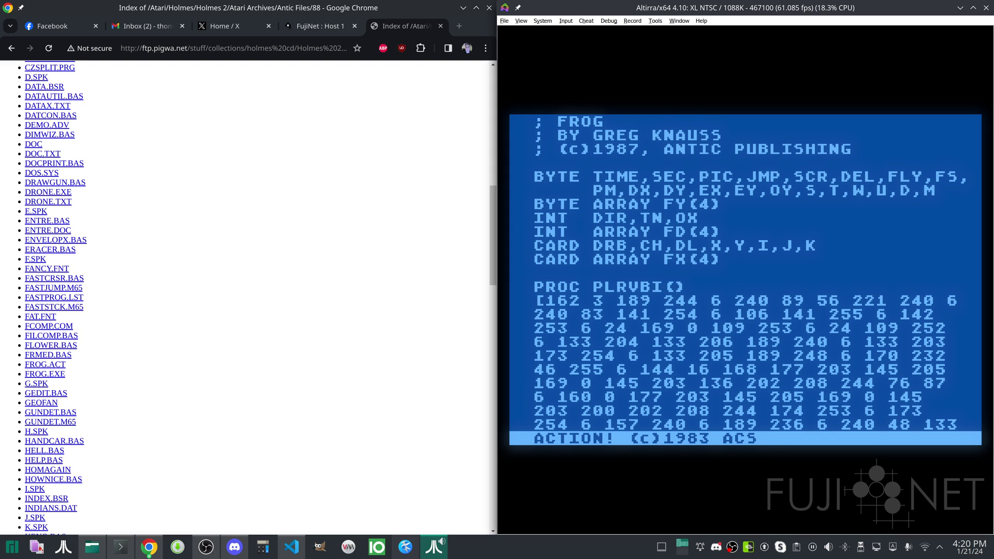
key("ctrl+shift+m")
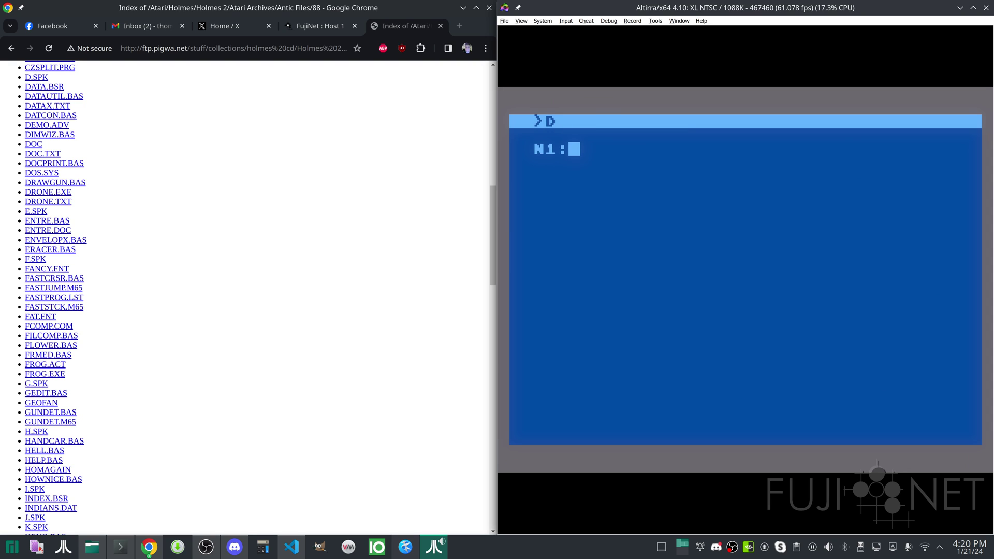
Submit the stray VVCC entry, which NOS rejects as NOT A BINARY FILE, then clear the mistyped DDdd
type("vvcc")
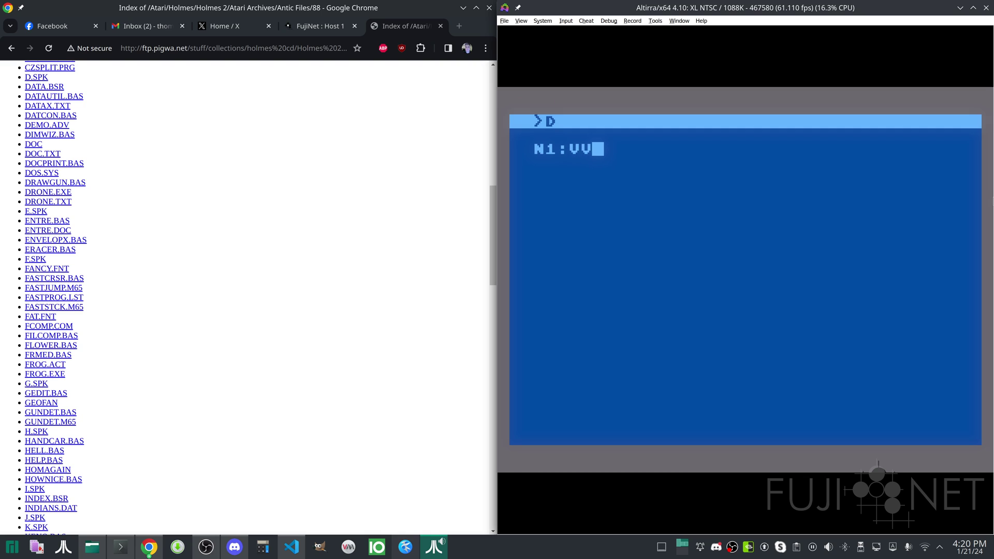
key("Return")
type("DDdd")
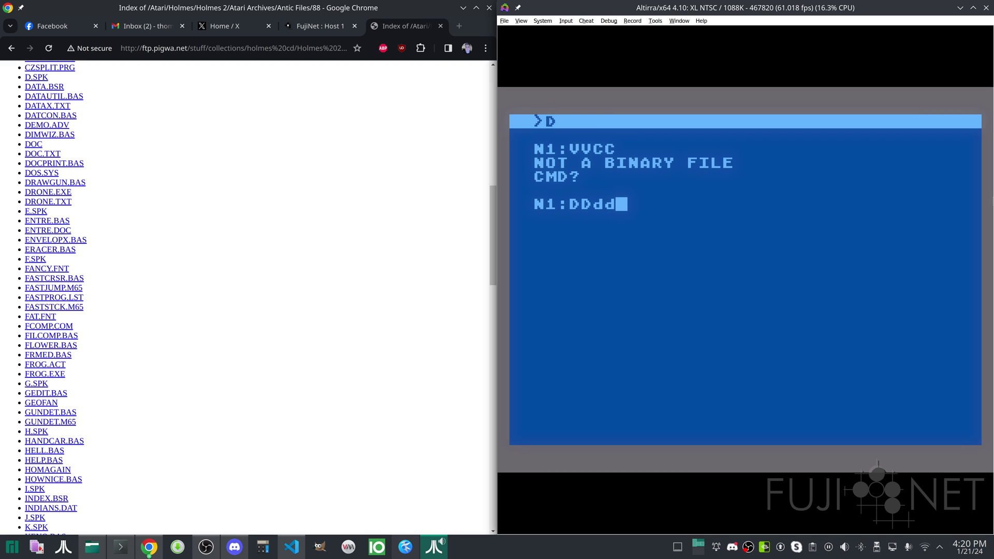
key("BackSpace")
key("BackSpace")
key("BackSpace")
key("BackSpace")
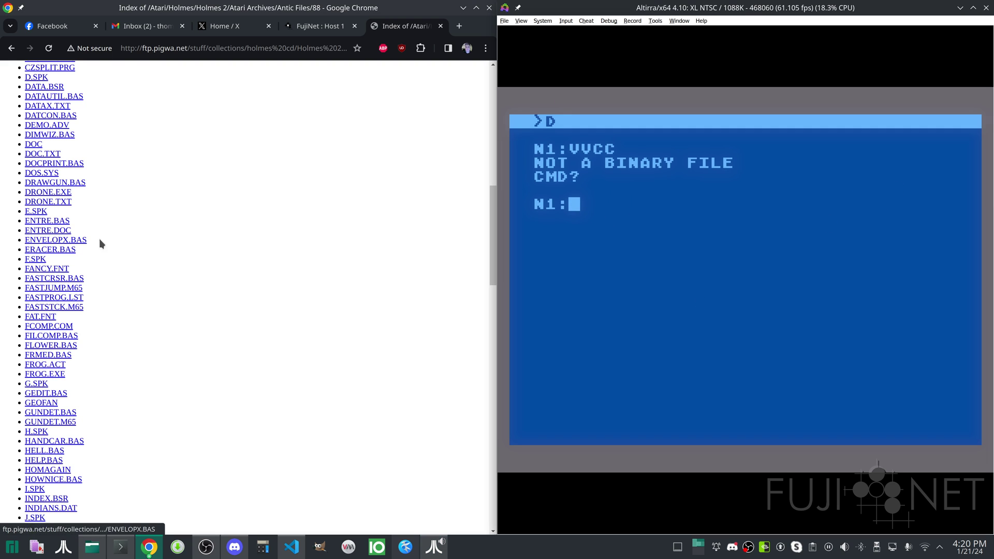
Show the public share folder and its full path in Dolphin
left_click(93, 549)
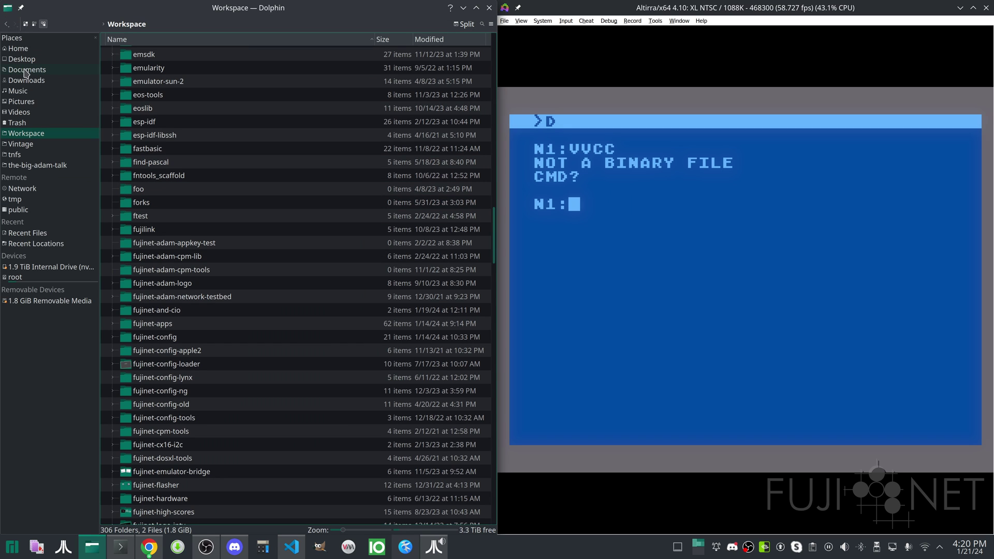
left_click(21, 210)
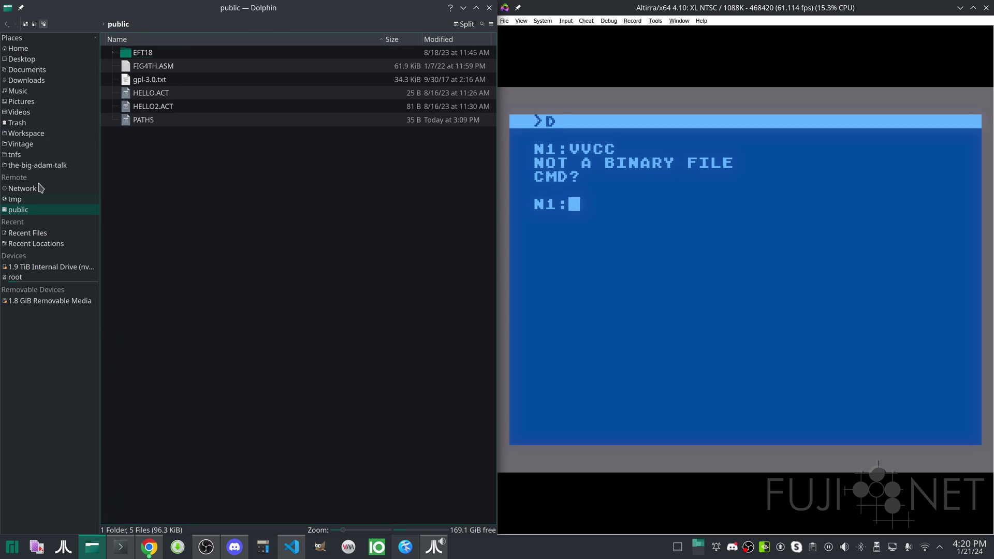
left_click(208, 25)
Switch to N2:, CD to SMB://irata.online/PUBLIC/, and list its files
left_click(673, 275)
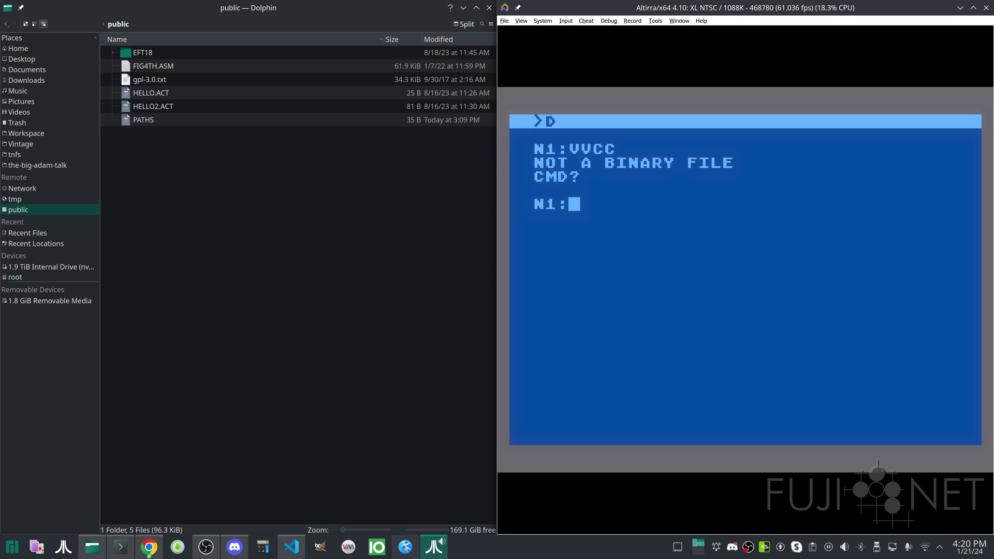
type("N2:")
key("Return")
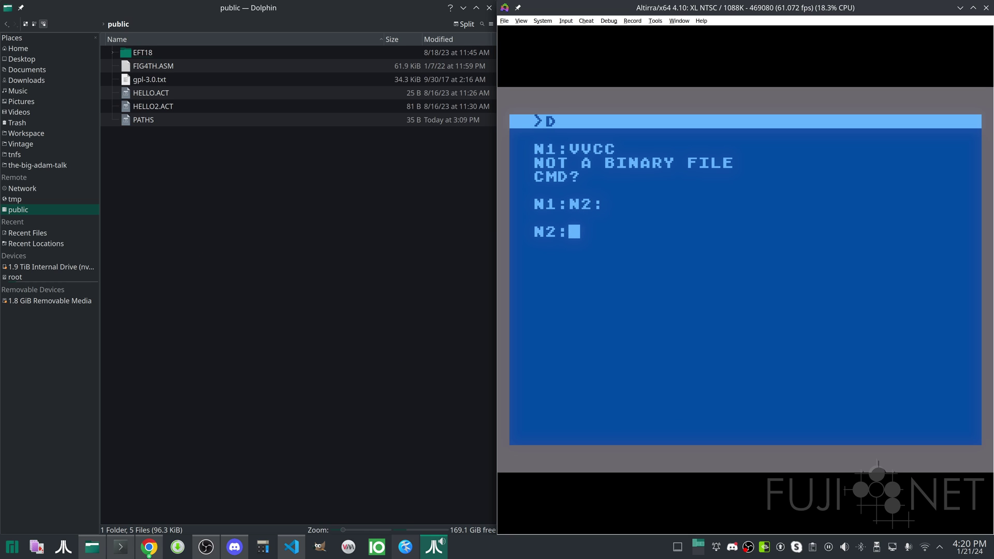
type("CD SMB://")
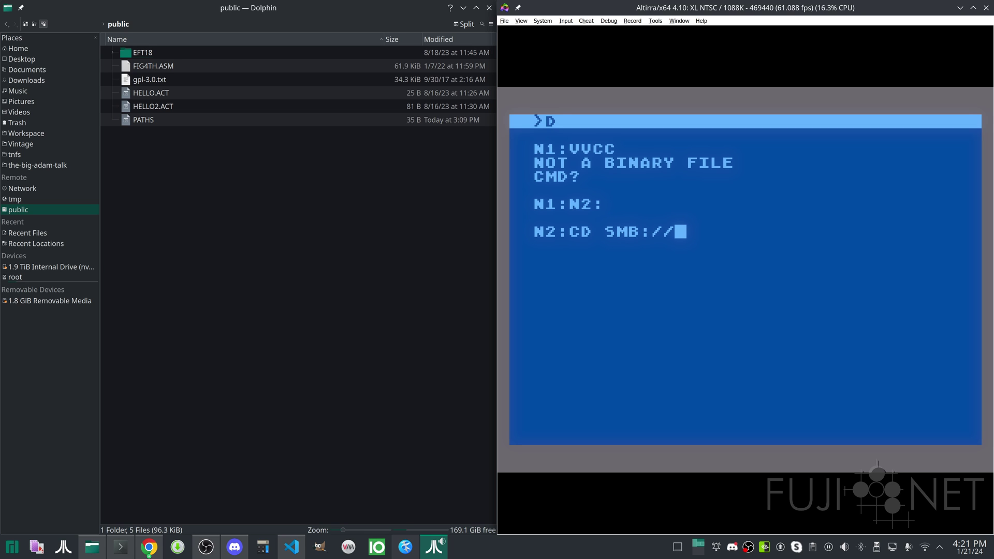
type("irata.onlin")
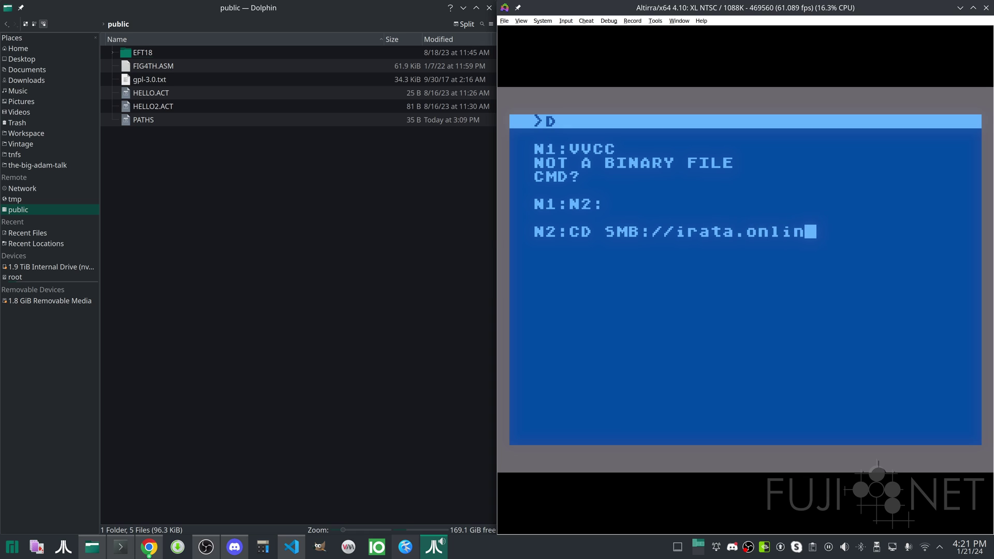
type("e/PUBLIC/")
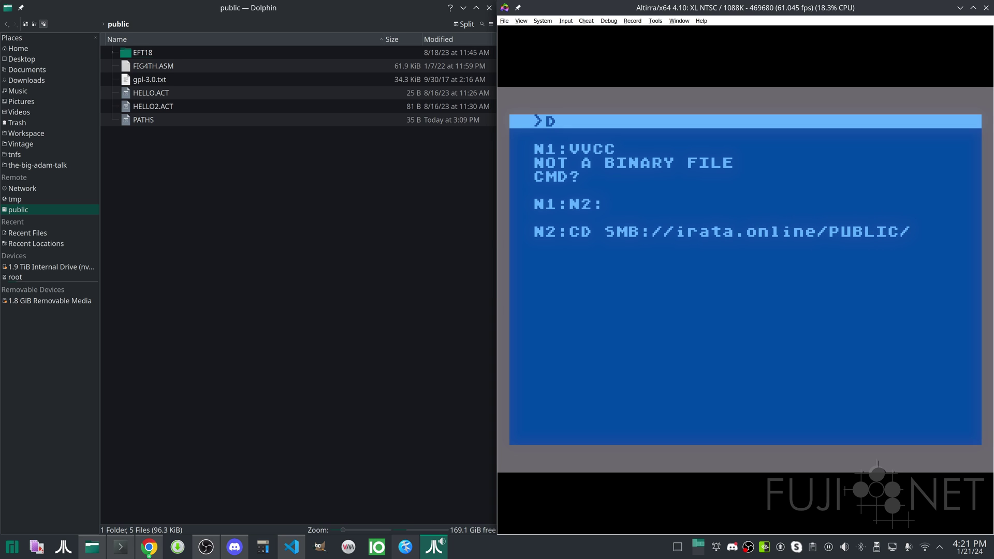
key("Return")
type("DIR")
key("Return")
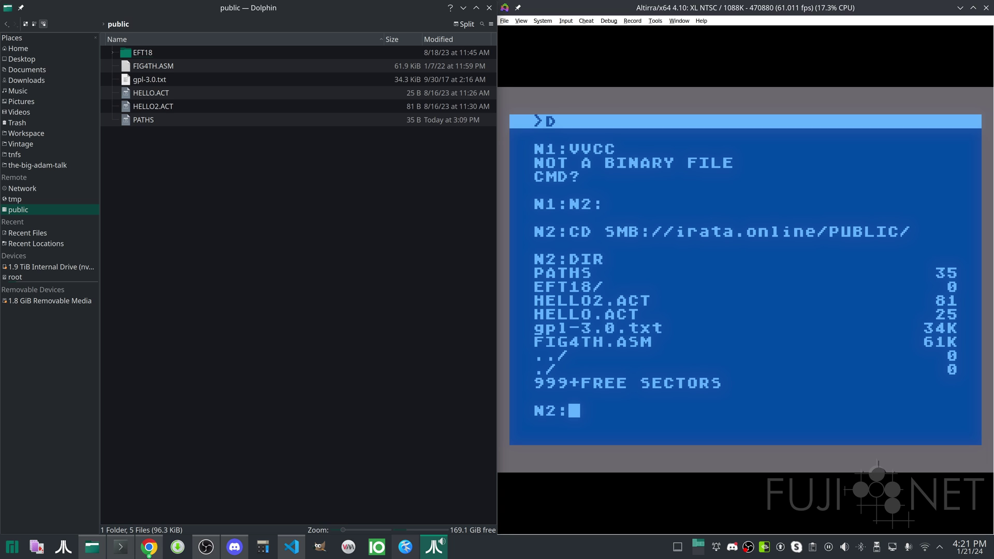
Return to the Action! editor holding the FROG listing via CAR and E
type("CAR")
key("Return")
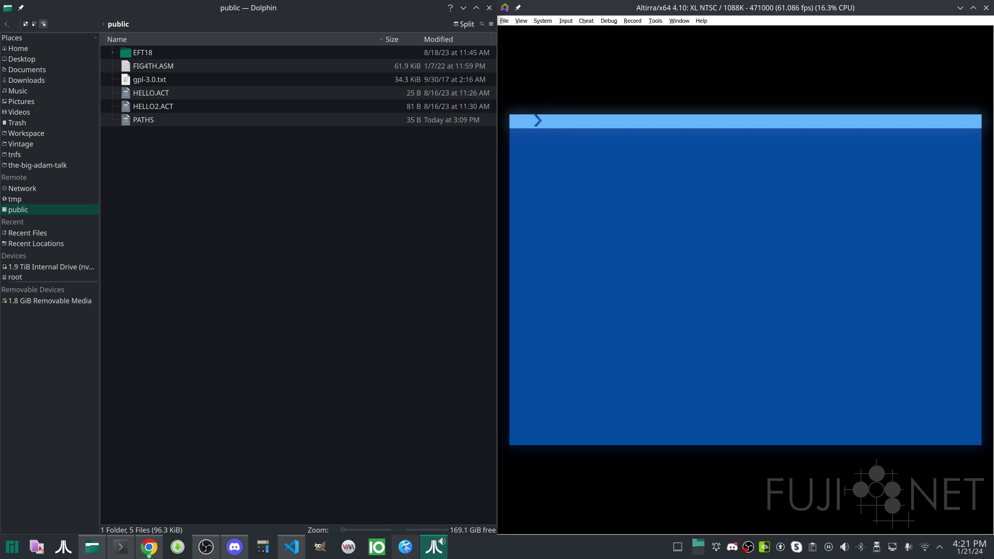
type("E")
key("Return")
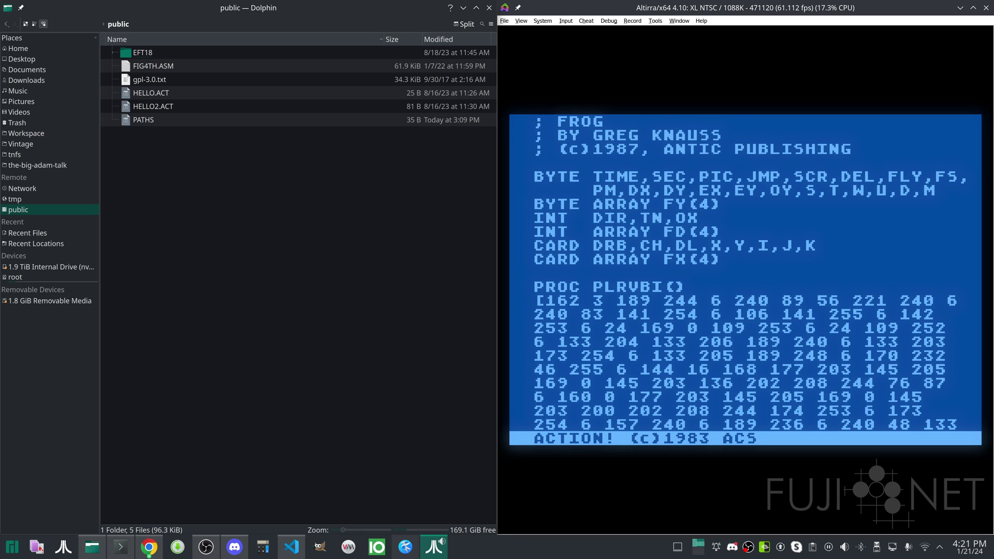
Save the listing as N2:FROG.ACT and select the new file in Dolphin's public folder
key("ctrl+shift+w")
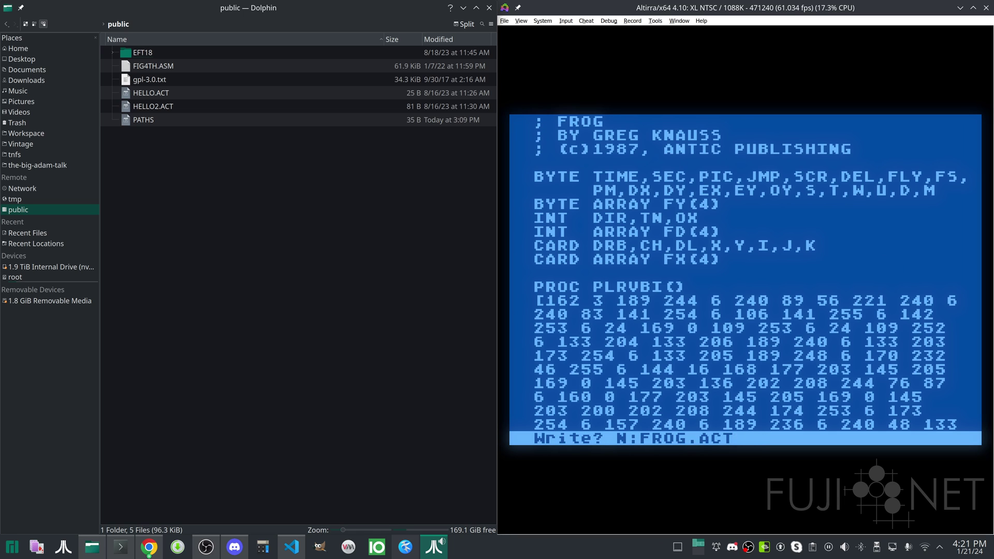
key("BackSpace")
key("BackSpace")
key("BackSpace")
key("BackSpace")
key("BackSpace")
key("BackSpace")
key("BackSpace")
type("2:")
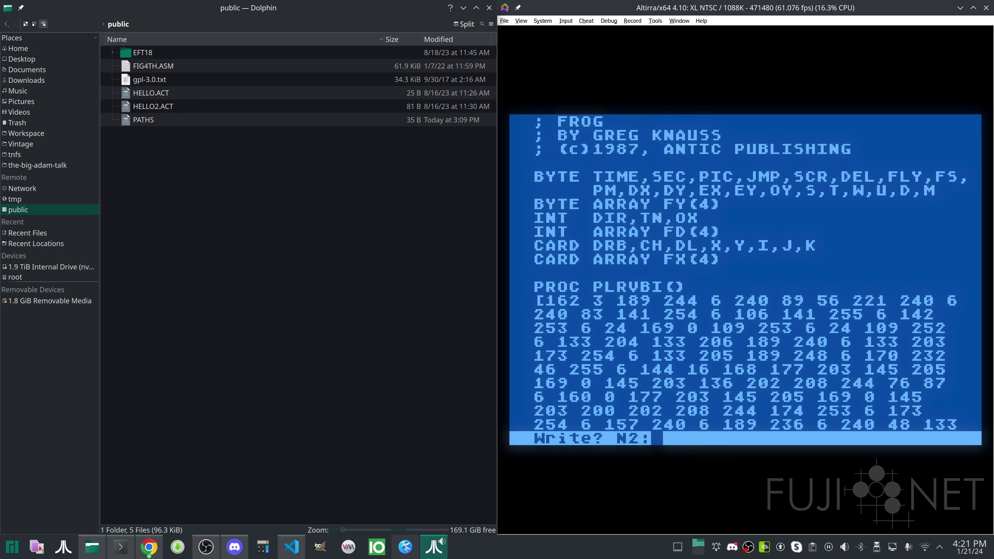
type("FROG.ACT")
key("Return")
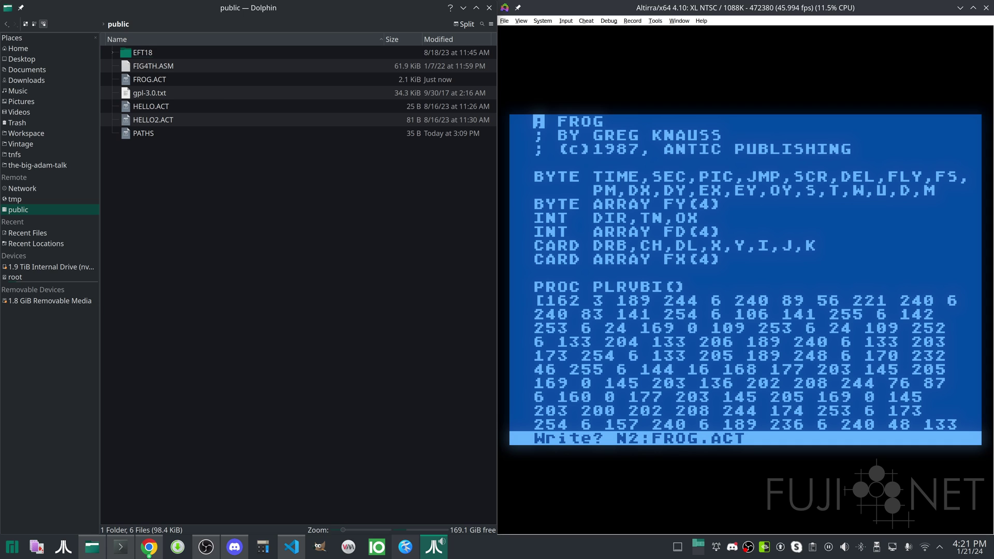
left_click(321, 85)
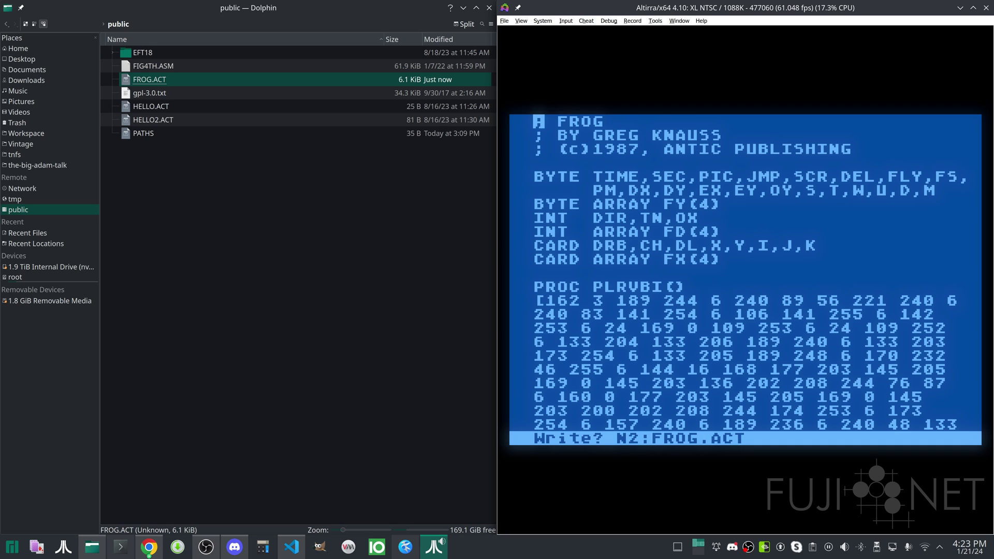
Minimize Chrome and verify FROG.ACT (6.1 KiB, just modified) sits in Dolphin's public share folder
left_click(373, 275)
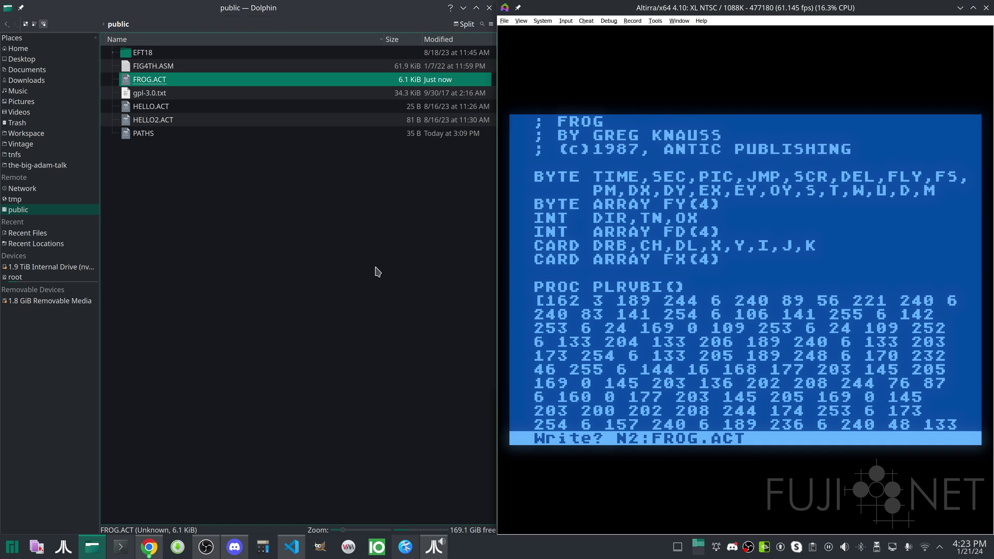
left_click(151, 552)
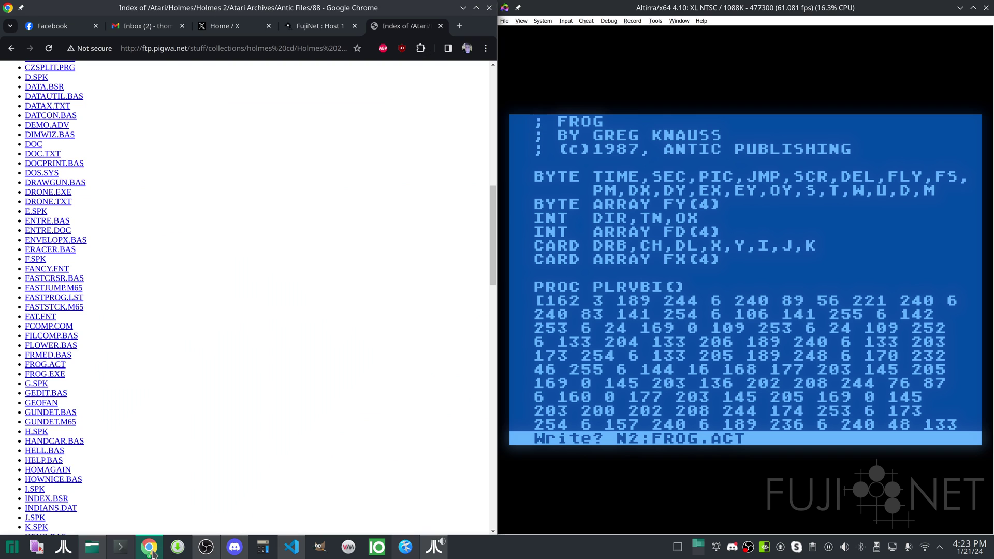
scroll(302, 272, "up", 10)
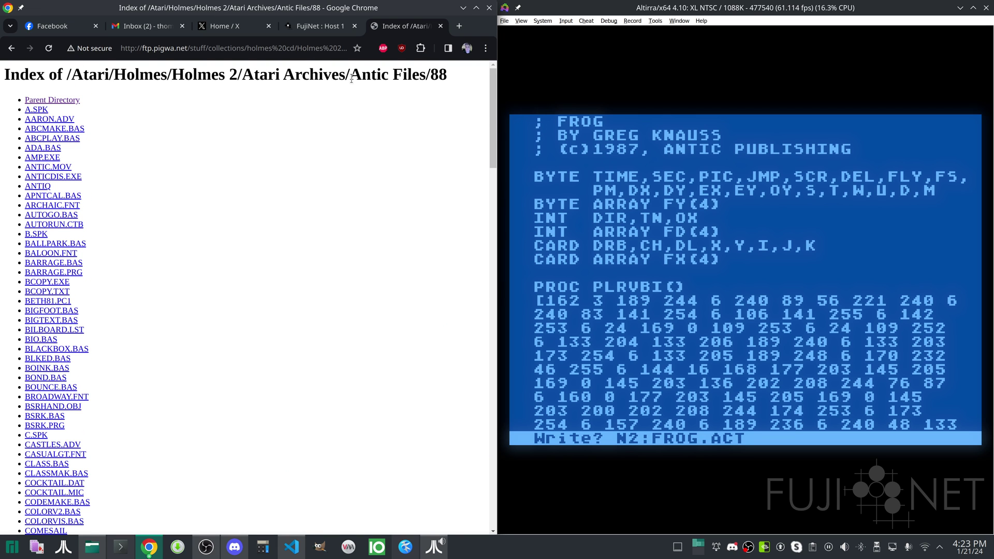
left_click(463, 7)
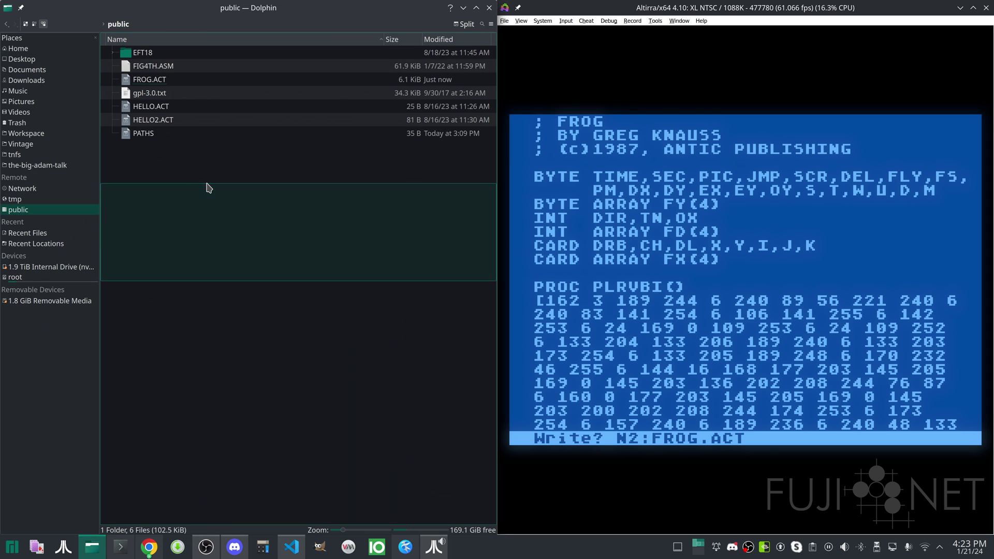
left_click(165, 81)
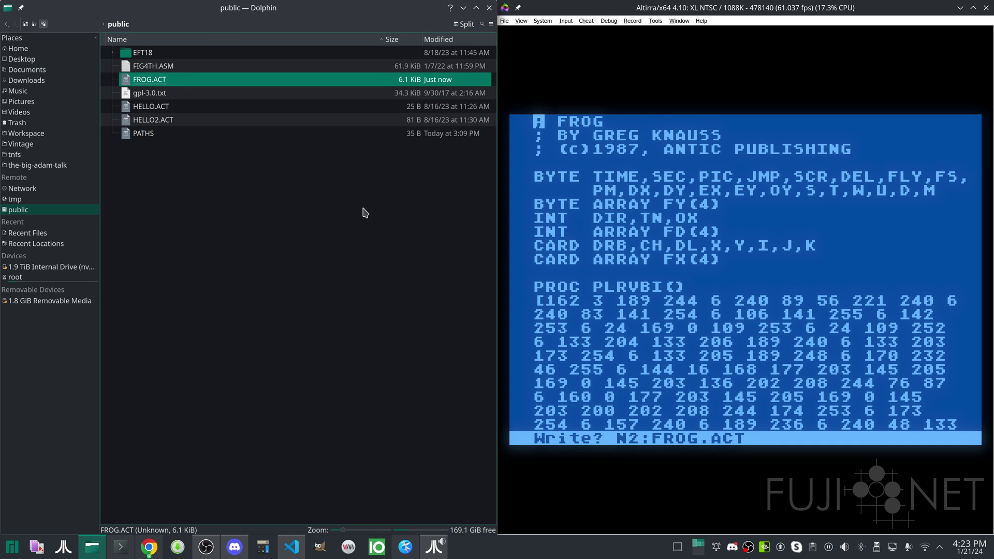
left_click(569, 299)
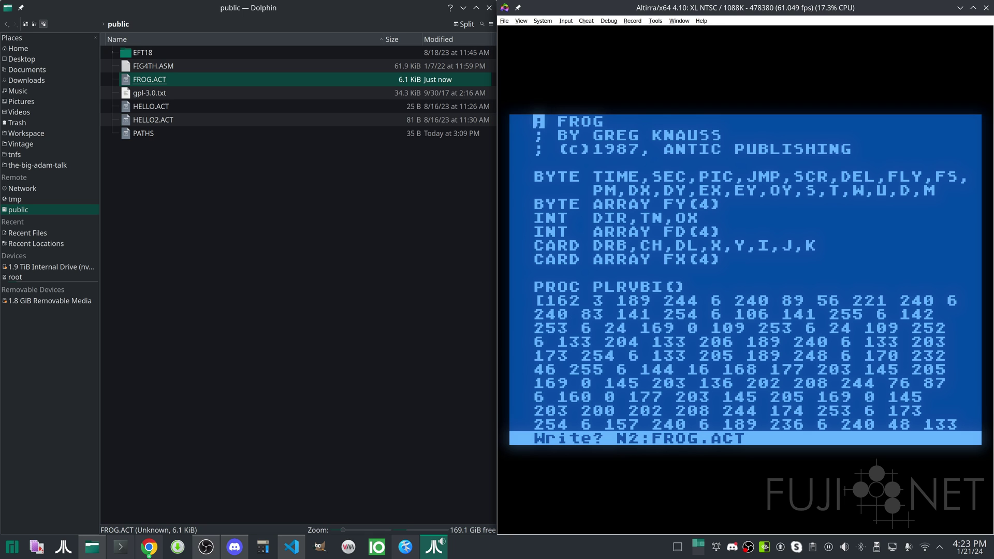
Leave the Action! editor for the monitor and enter D to drop to DOS
key("ctrl+shift+m")
type("q")
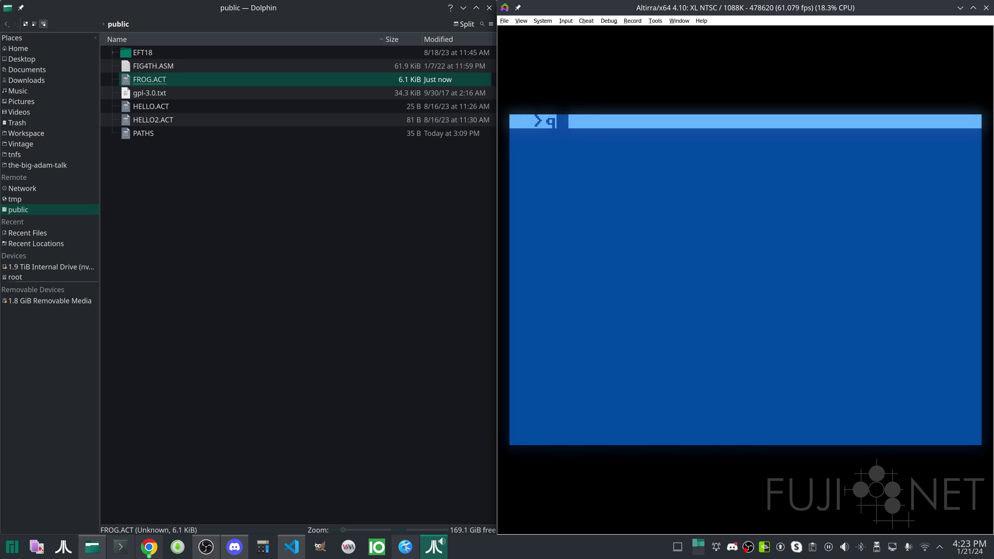
key("BackSpace")
type("D")
key("Return")
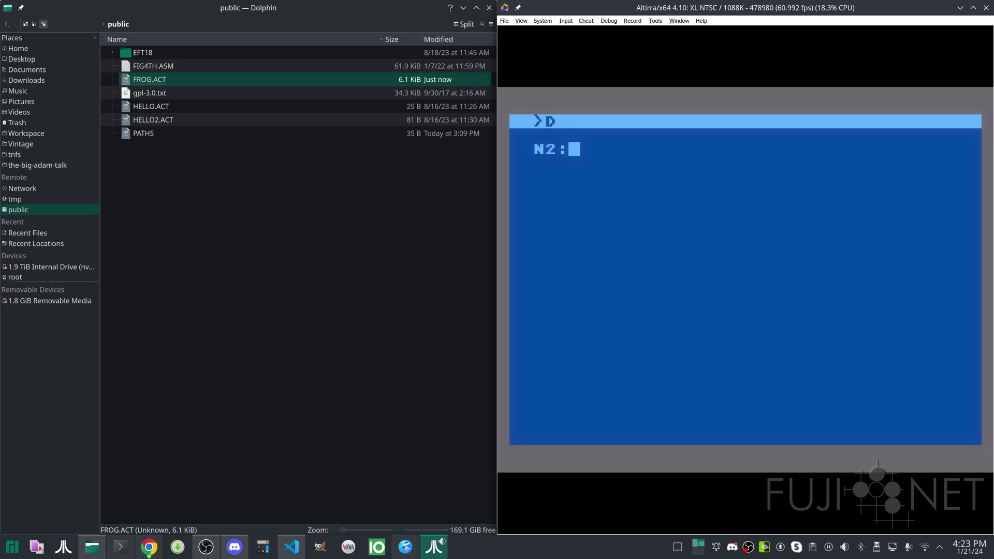
Close Dolphin and find FROG.EXE in Chrome's Antic Files/88 archive listing
left_click(488, 8)
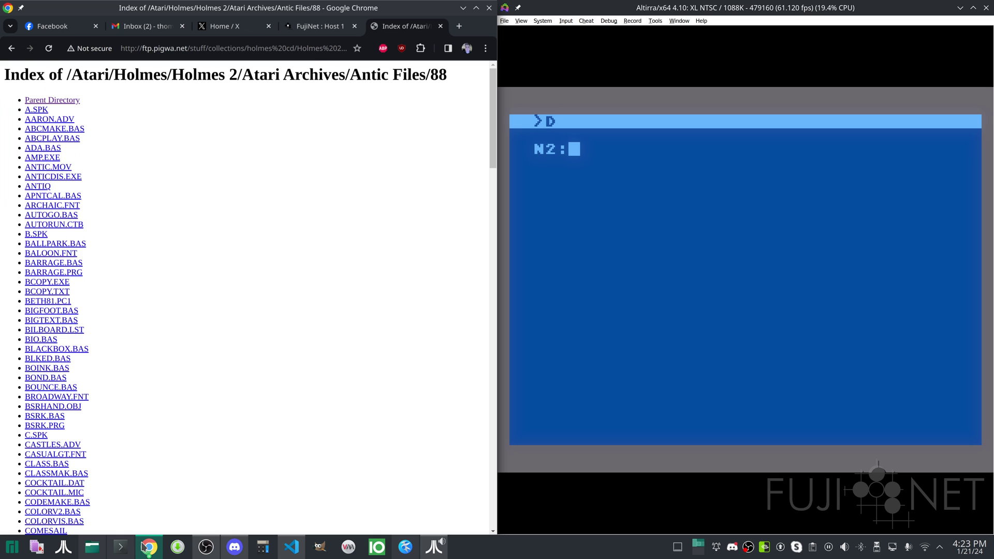
left_click(149, 546)
scroll(249, 376, "down", 5)
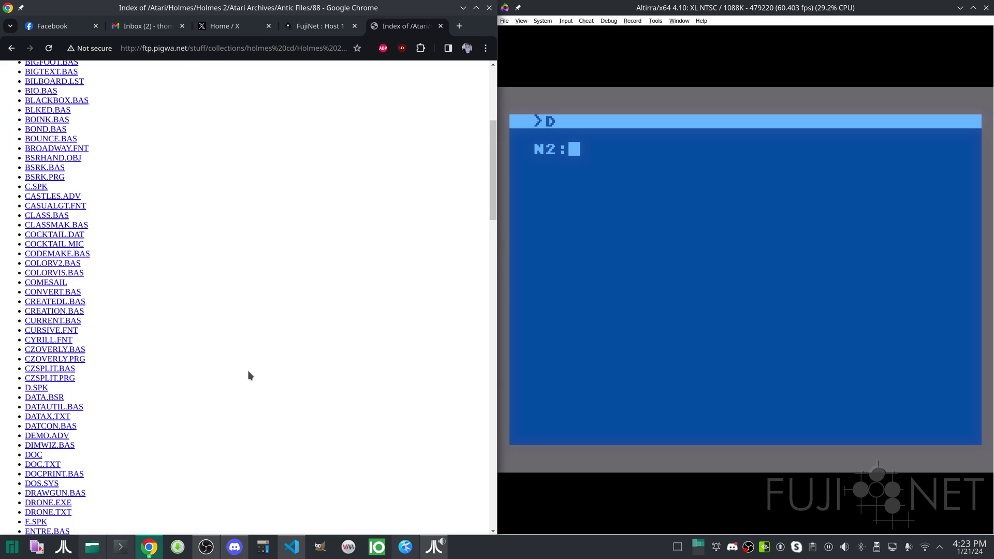
scroll(249, 376, "down", 2)
scroll(171, 409, "down", 1)
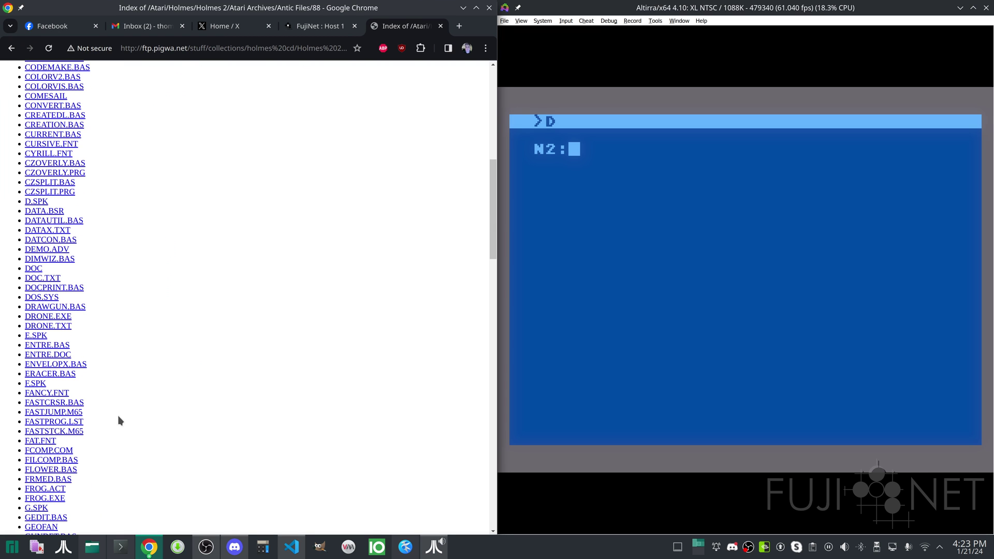
double_click(73, 499)
left_click(619, 310)
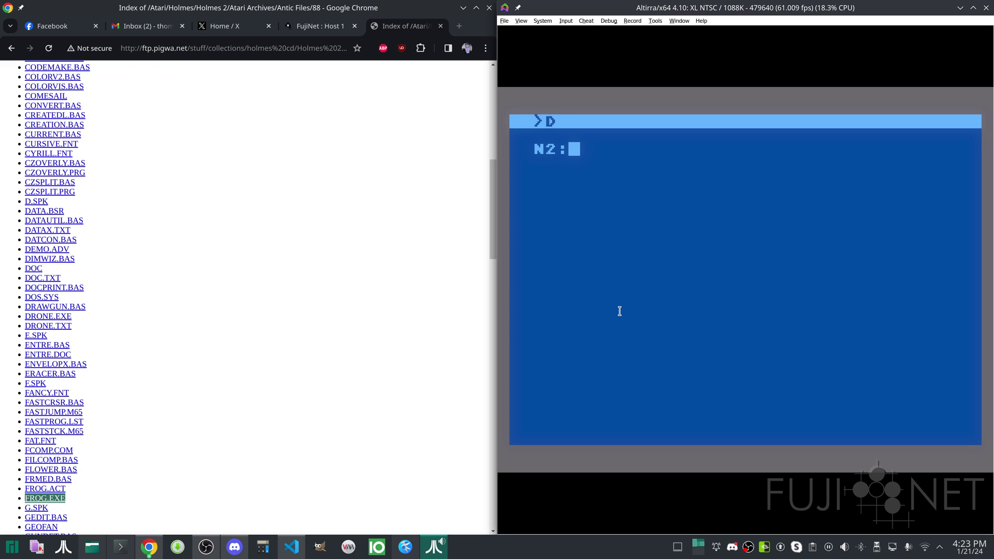
Switch the DOS prompt to the N1: network drive
type("<")
key("BackSpace")
type("N1:")
key("Return")
Run LOAD FROG.EXE to start the FROG game, with VS Code placed alongside
type("LOAD FROG.ACT")
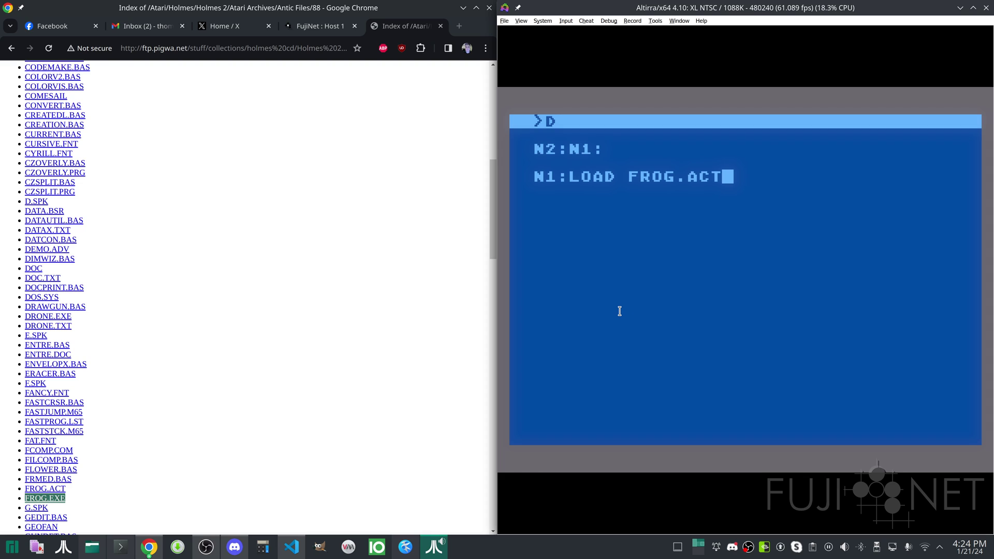
key("BackSpace")
key("BackSpace")
key("BackSpace")
type("EXE")
key("Return")
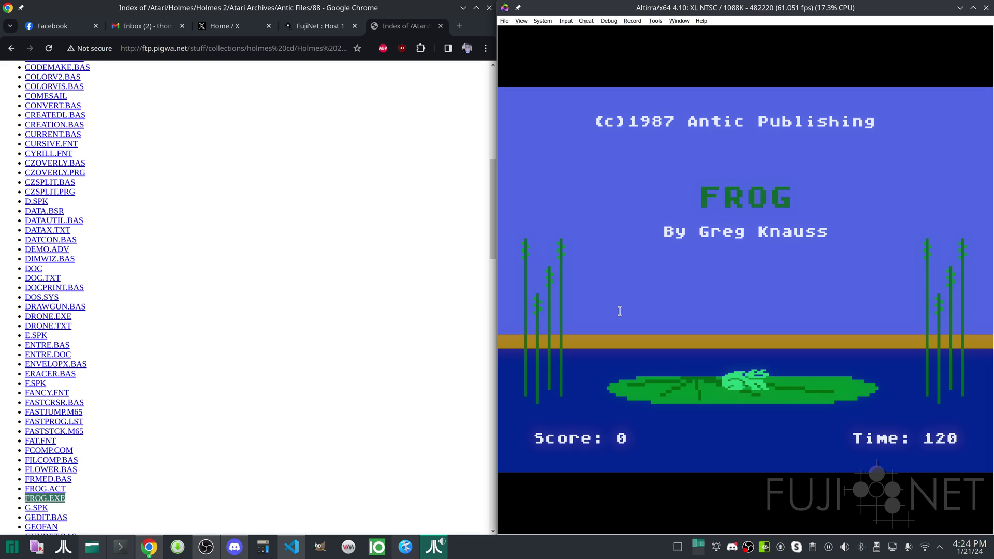
left_click(462, 8)
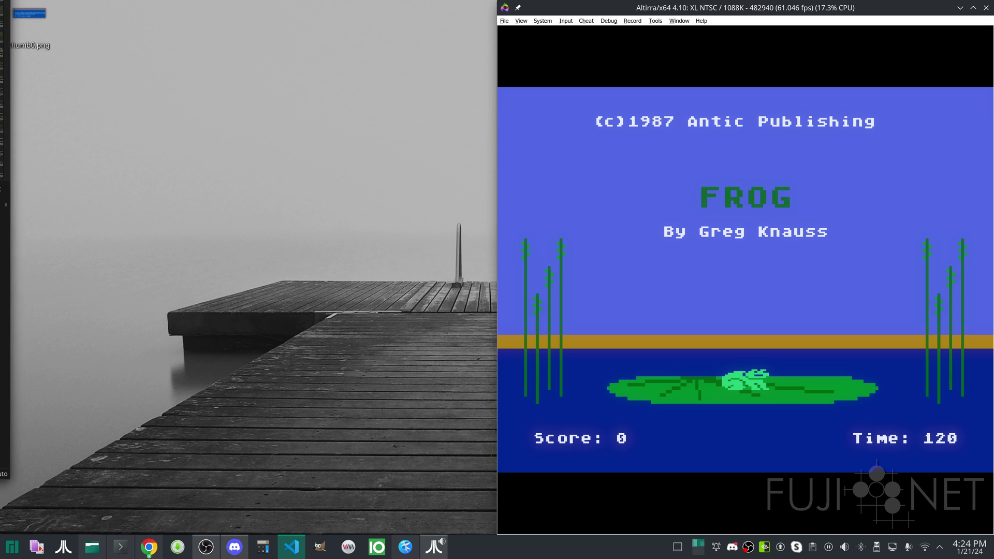
left_click_drag(21, 197, 2, 320)
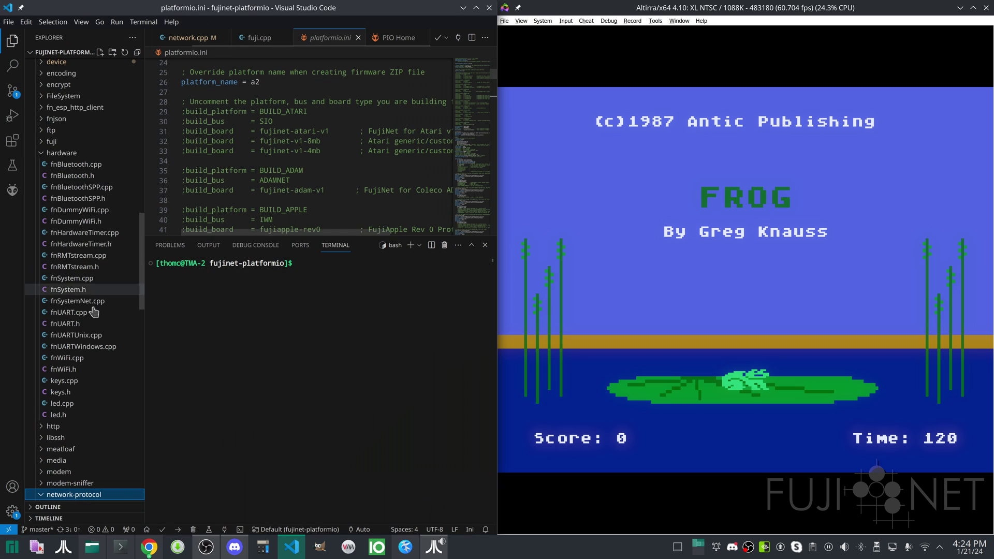
Open FTP.cpp, HTTP.cpp, SD.cpp, SMB.cpp and SSH.cpp from lib/network-protocol in turn
scroll(75, 329, "down", 5)
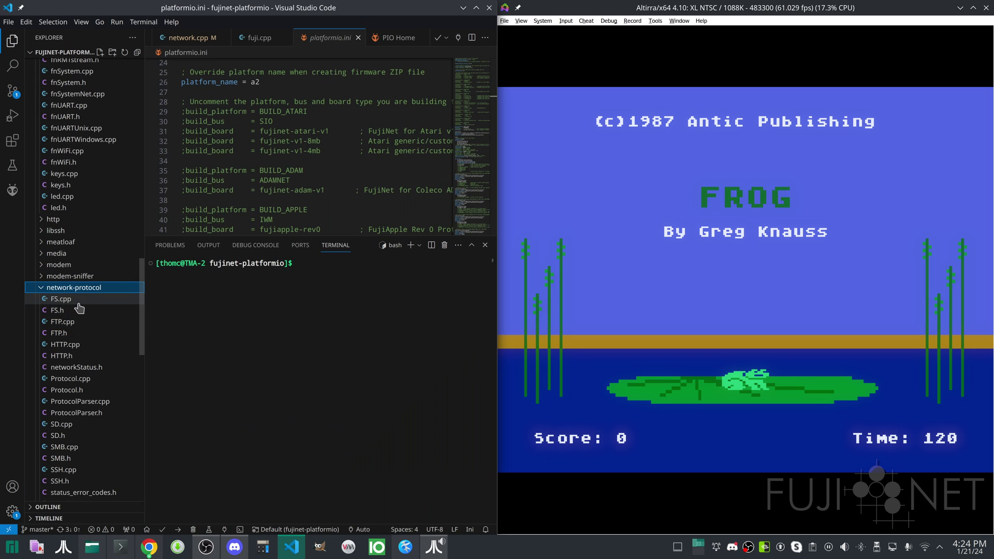
scroll(66, 314, "down", 3)
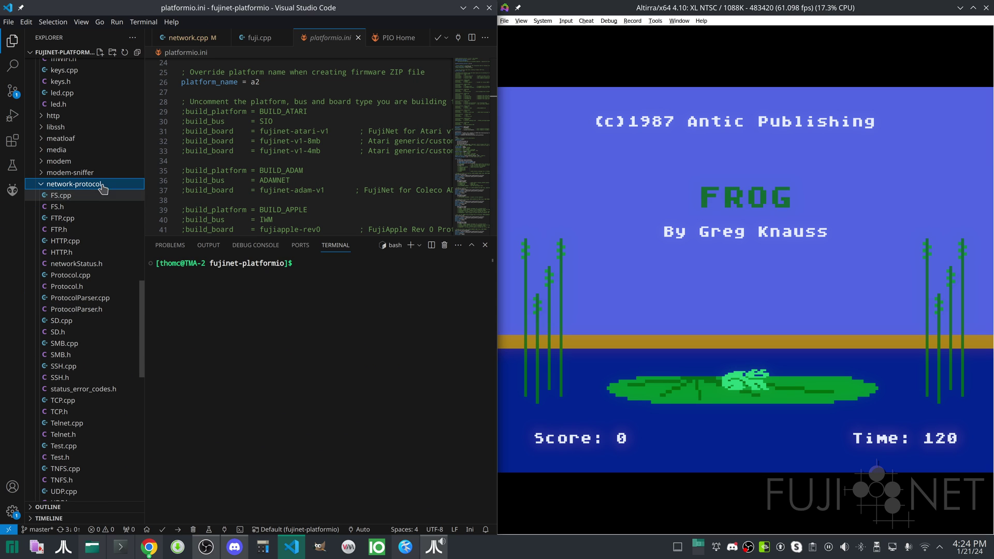
left_click(69, 218)
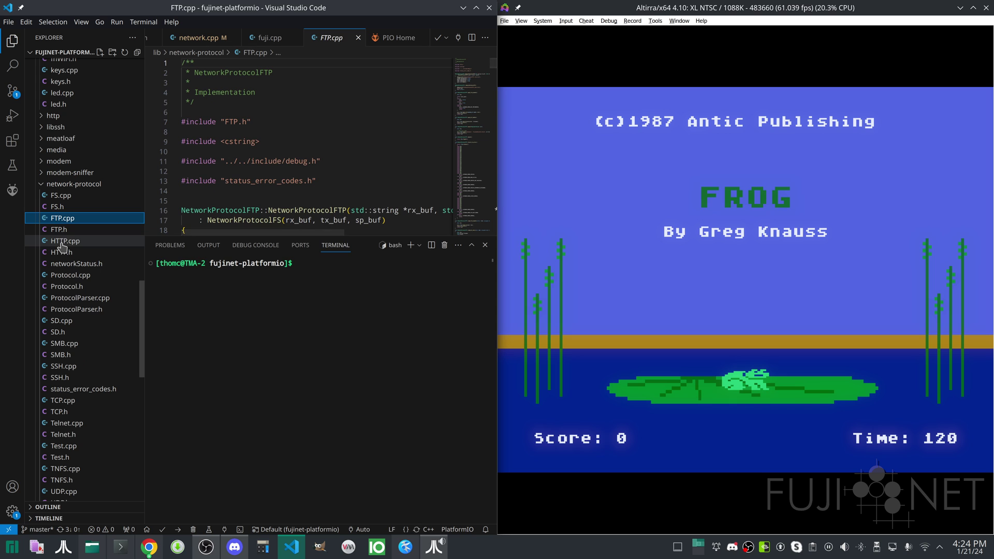
left_click(61, 241)
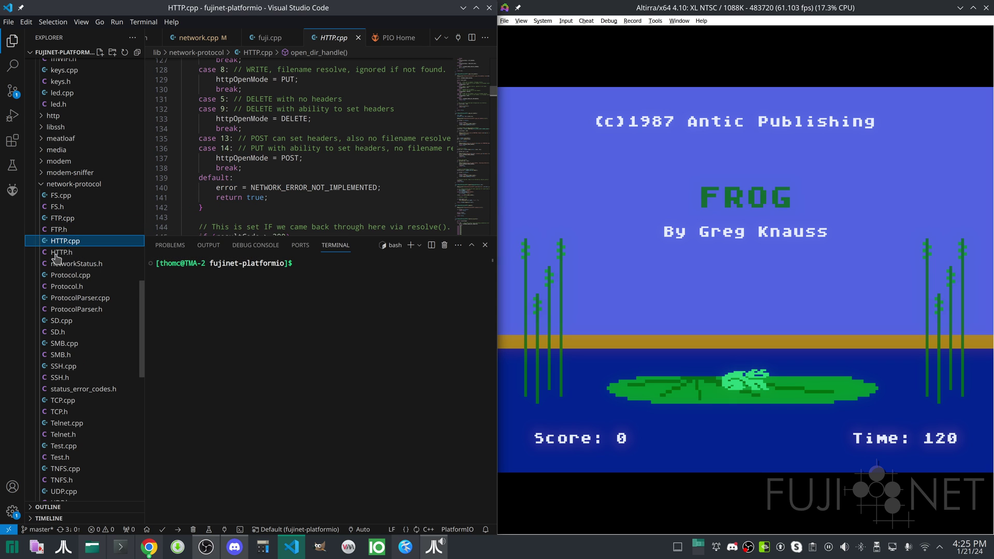
left_click(70, 321)
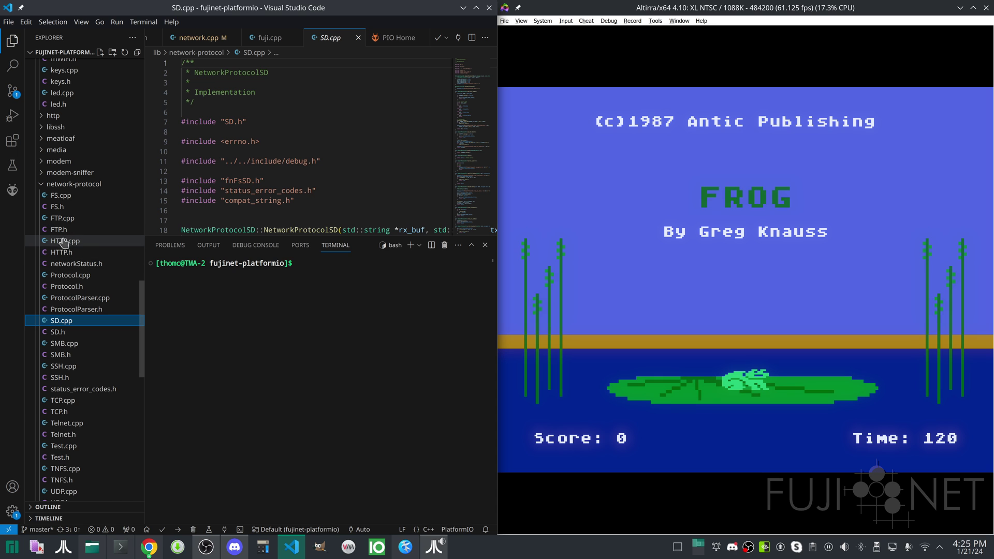
left_click(63, 343)
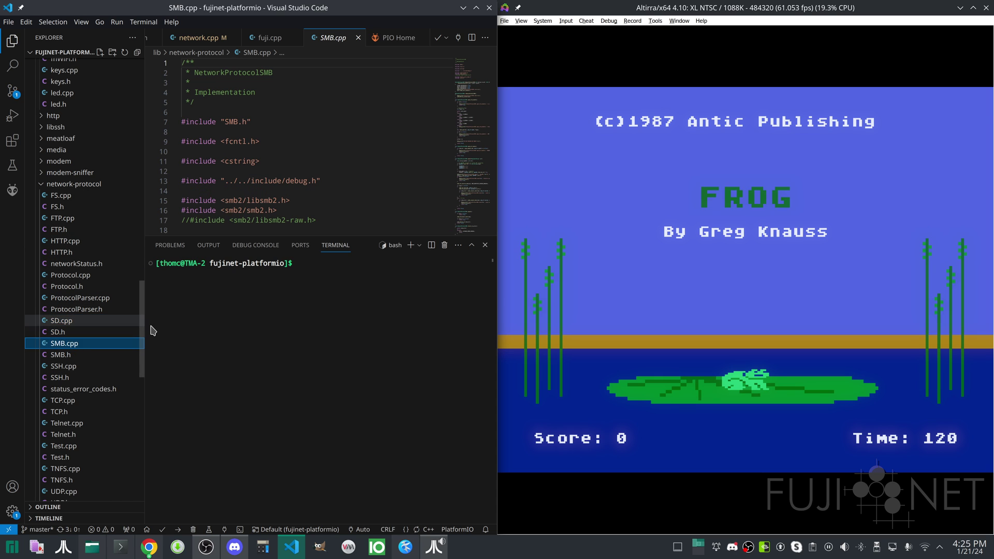
left_click(63, 366)
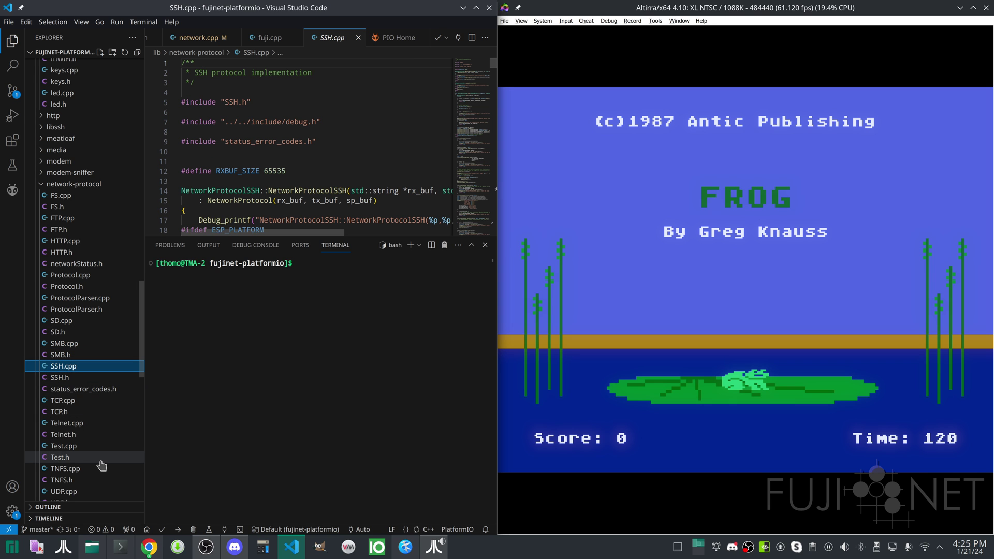
Look at the Telnet, TNFS.cpp and UDP.cpp sources, then return to FTP.cpp
scroll(95, 396, "down", 2)
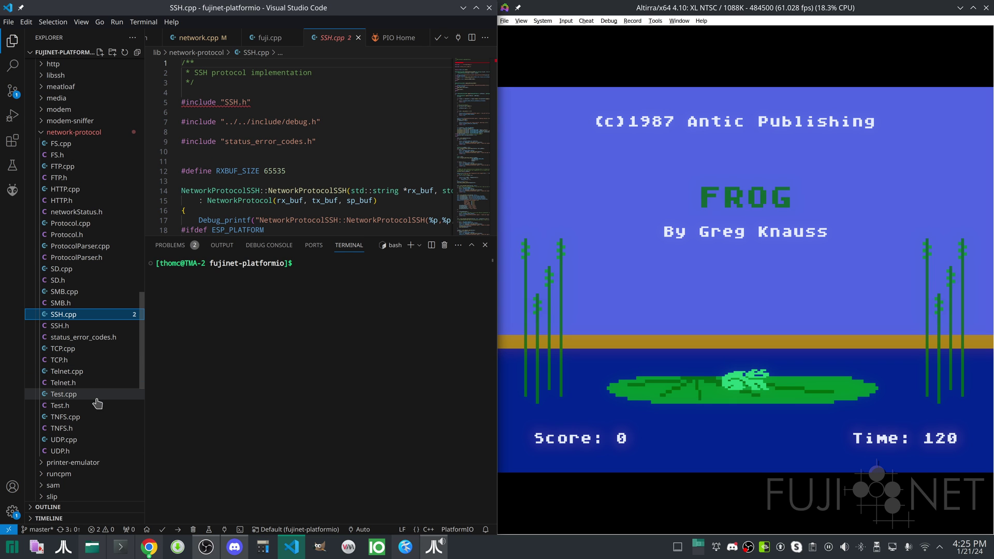
left_click(72, 355)
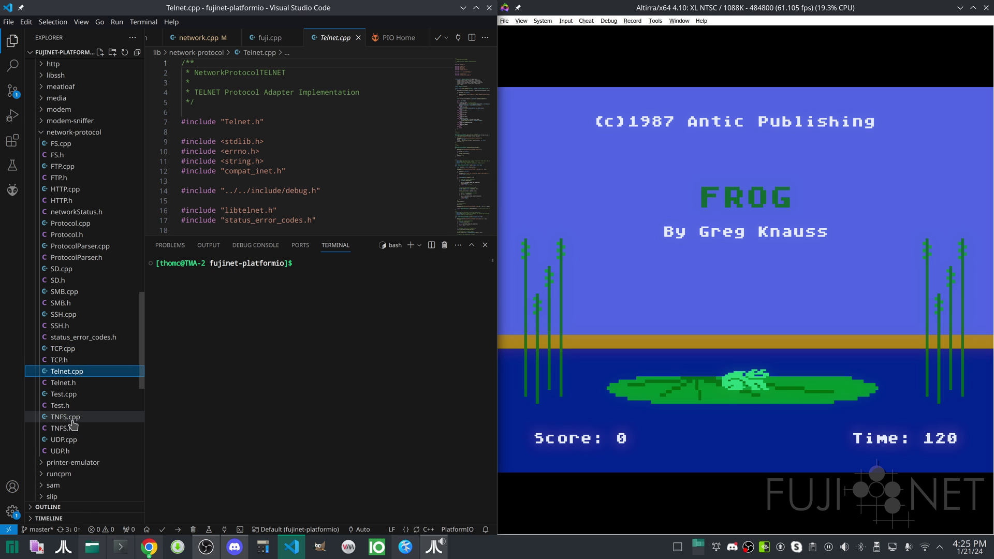
left_click(70, 418)
left_click(63, 439)
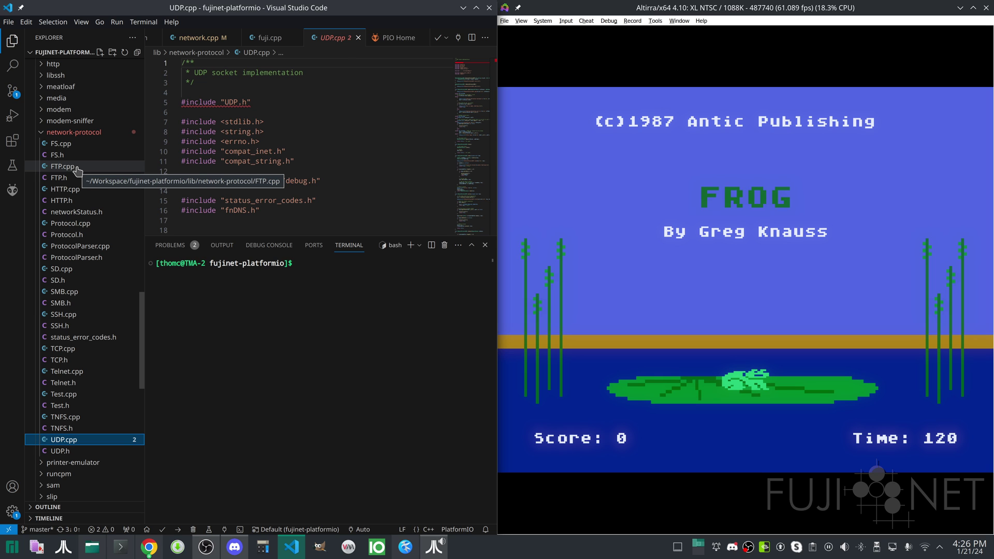
left_click(76, 167)
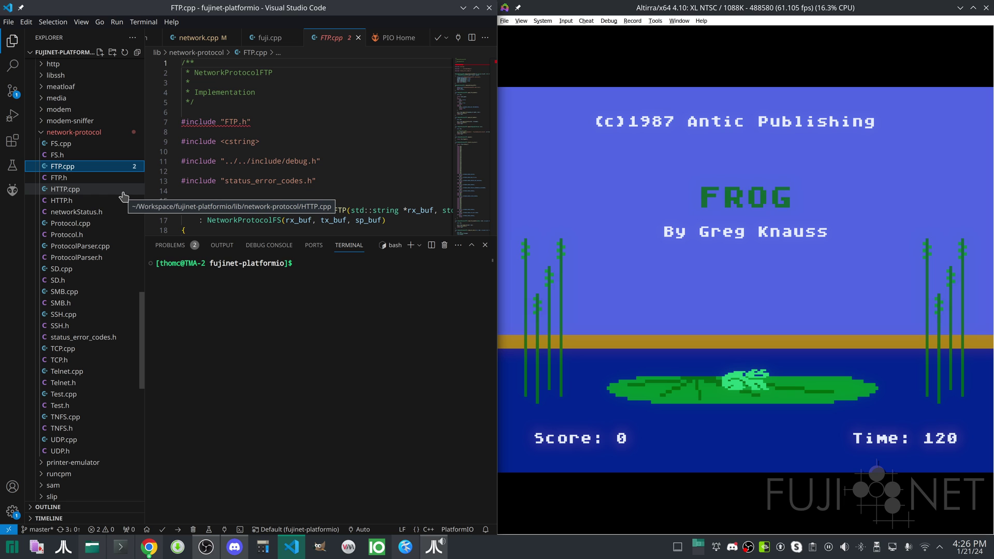
Cold-reset the emulated Atari via System > Cold Reset (Computer Only)
left_click(613, 102)
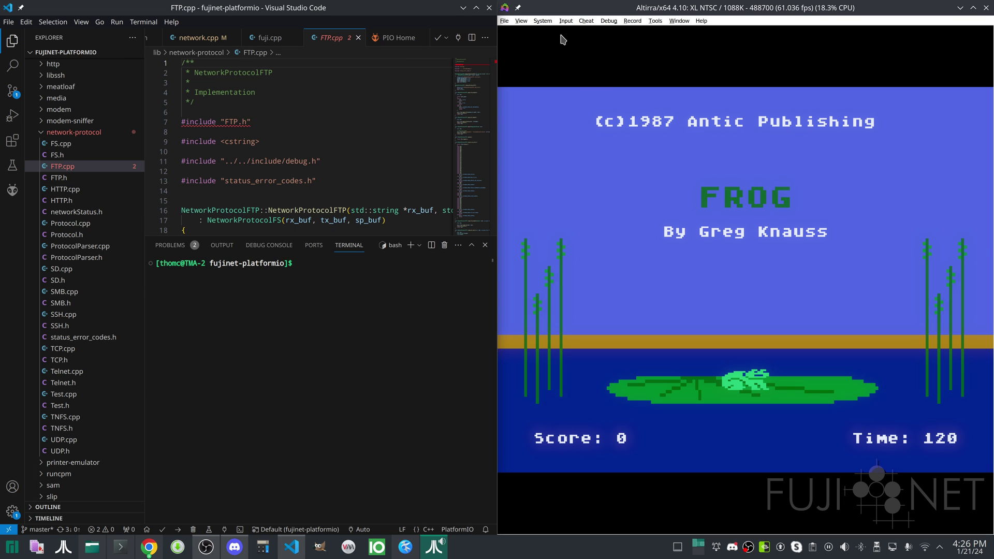
left_click(544, 21)
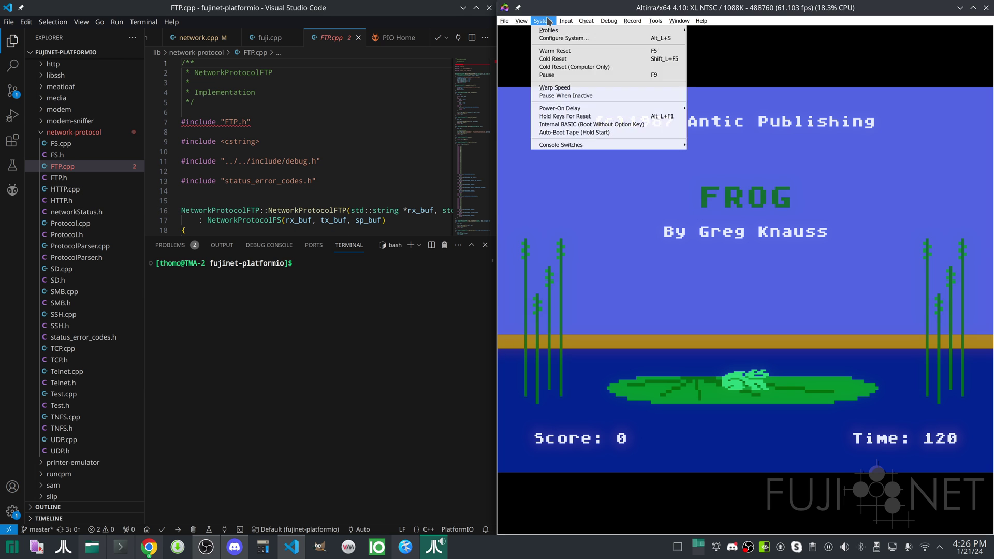
left_click(556, 67)
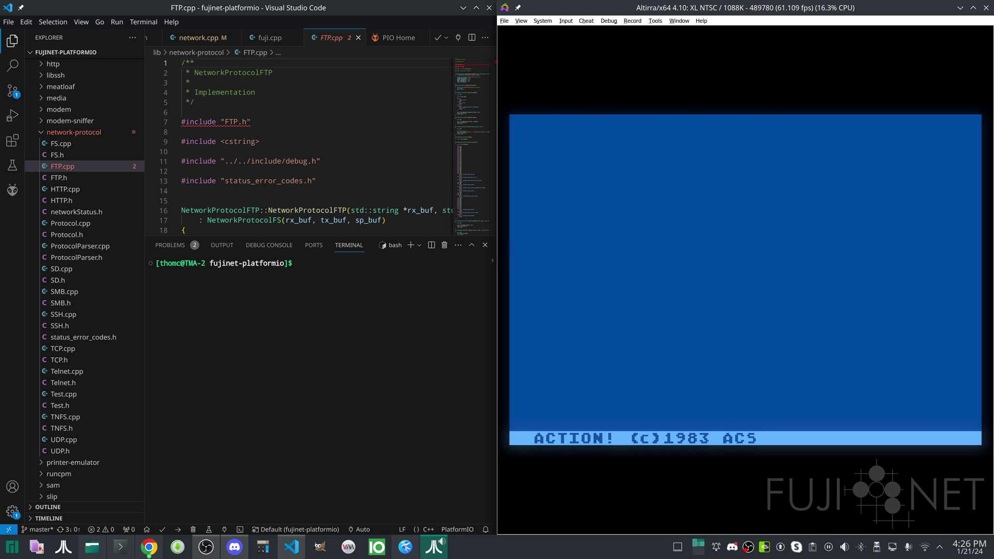
key("ctrl+shift+e")
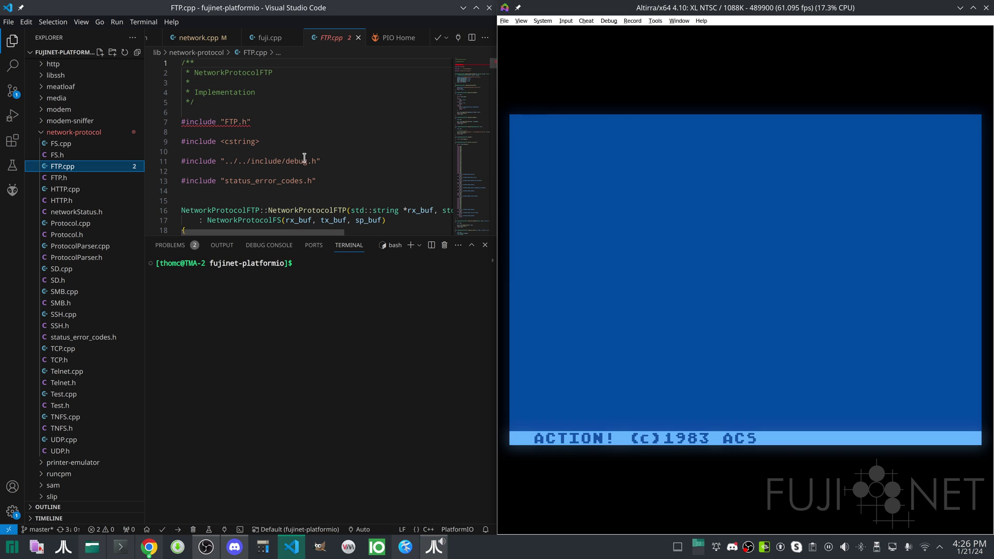